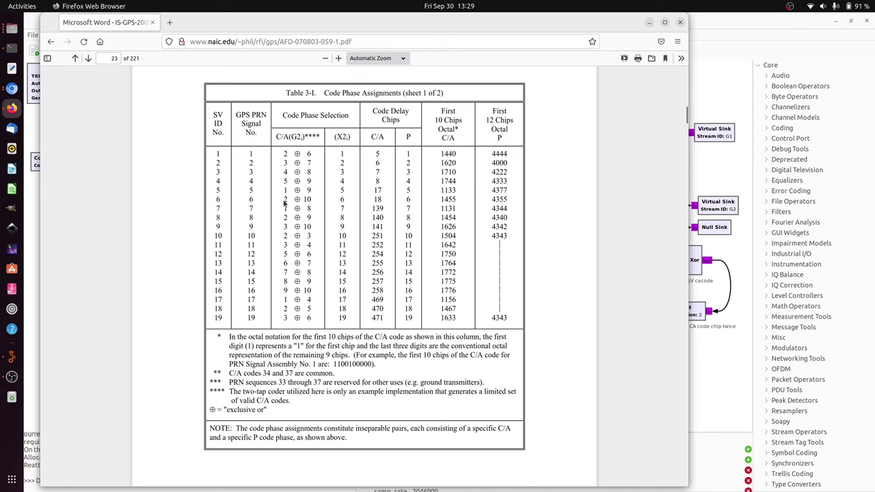
Bring the GPS C/A flowgraph window back in front of the PDF viewer.
click(702, 27)
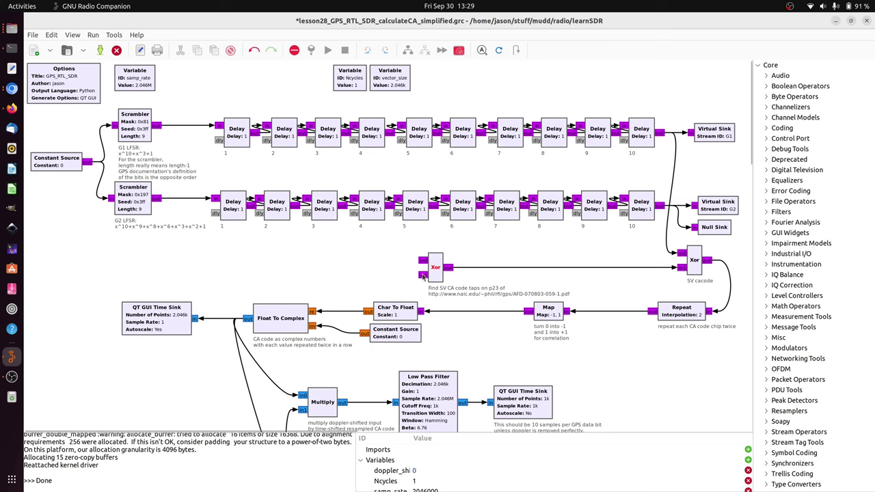
Wire the G2 Delay 3 and Delay 10 taps into the new Xor, then inspect the SV cacode Xor and Repeat blocks.
click(424, 276)
click(422, 263)
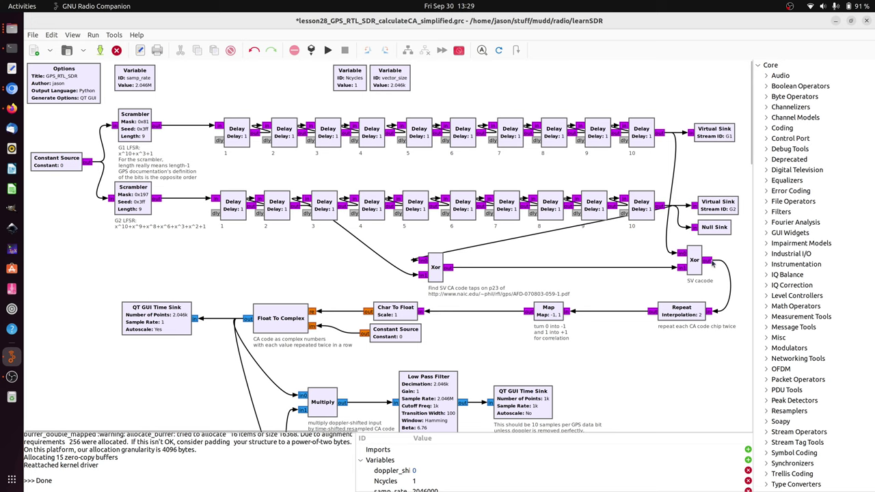
click(693, 259)
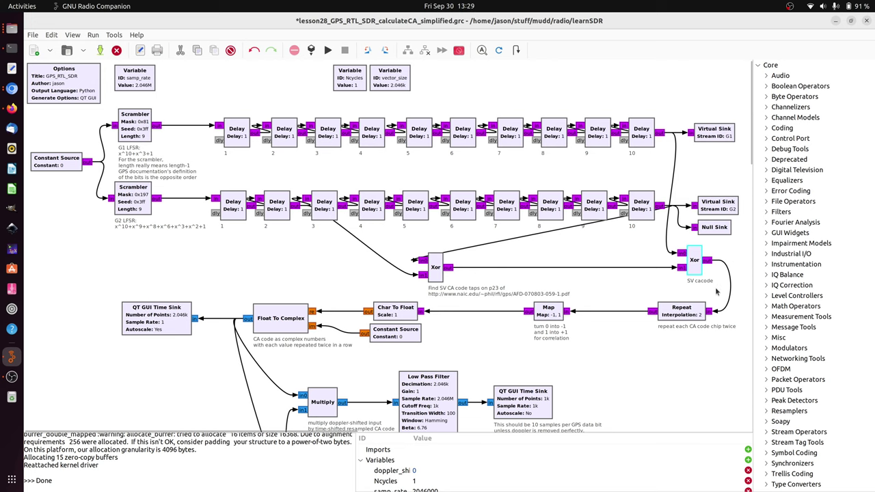
click(692, 316)
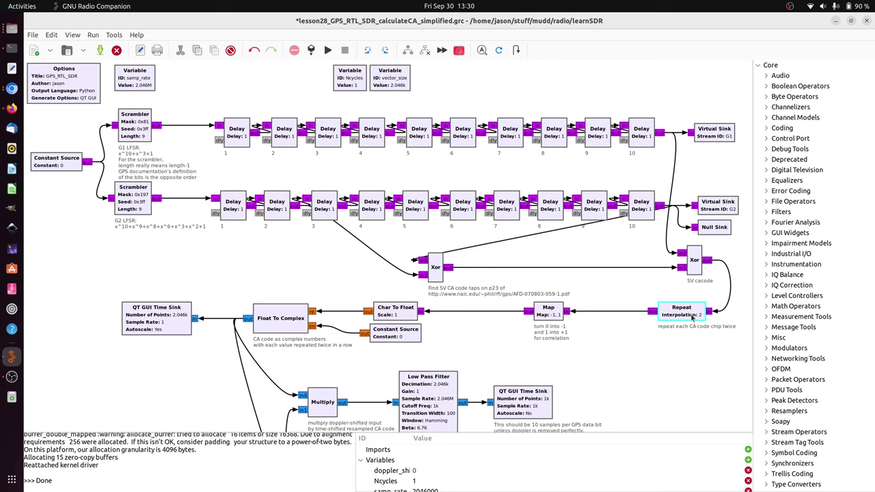
click(698, 271)
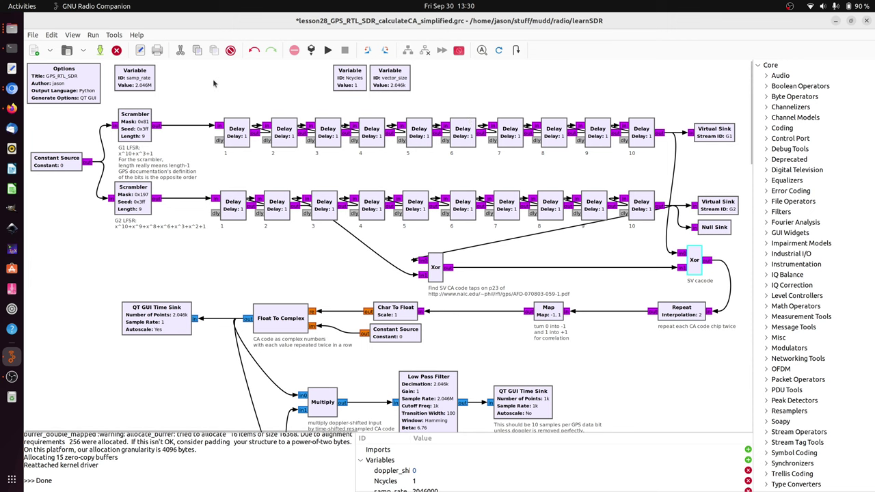
double_click(147, 85)
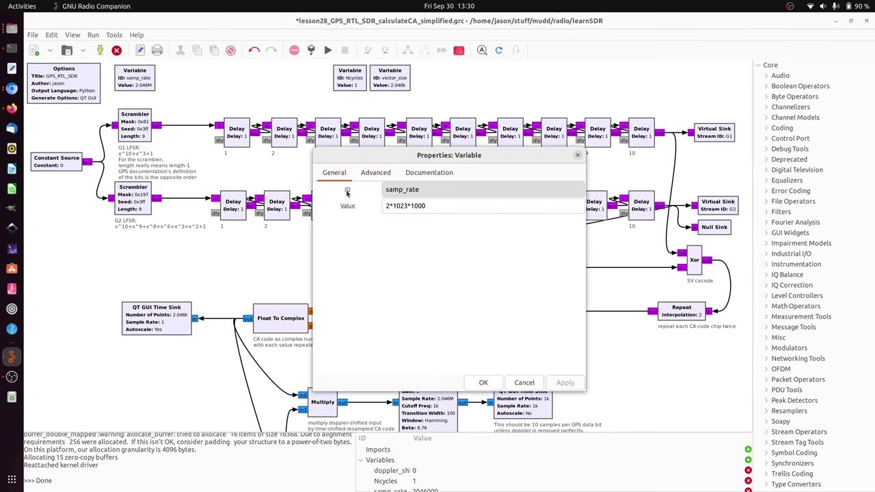
click(388, 206)
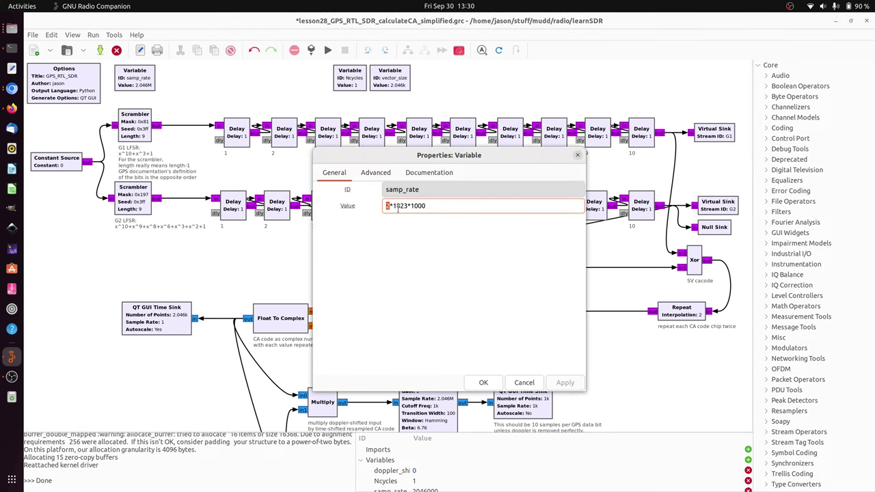
click(411, 205)
double_click(400, 206)
click(417, 208)
double_click(416, 207)
click(460, 207)
double_click(400, 207)
click(484, 383)
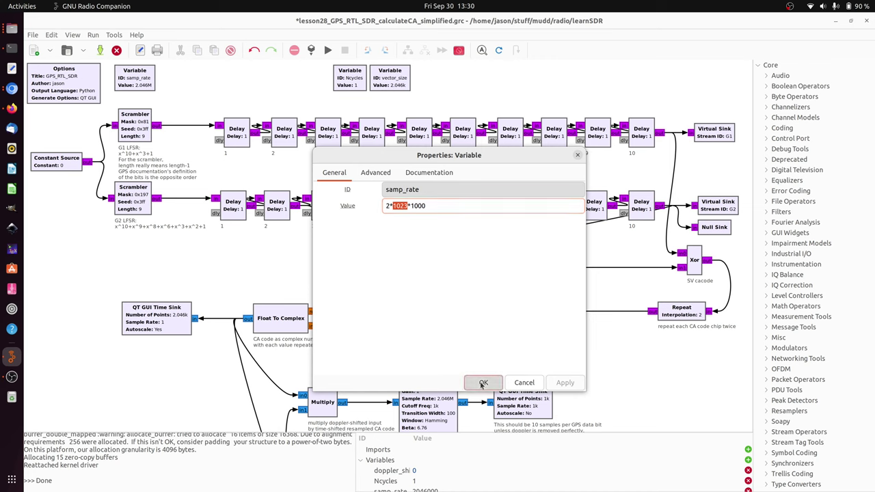
click(670, 315)
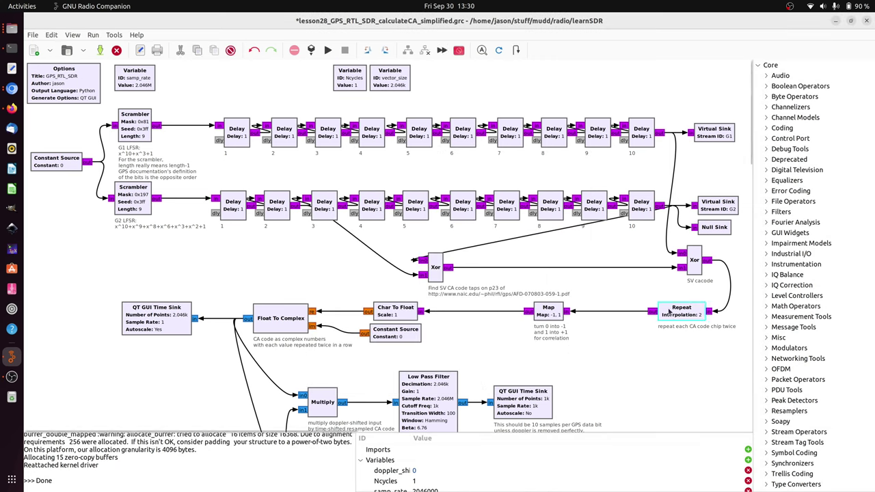
click(555, 314)
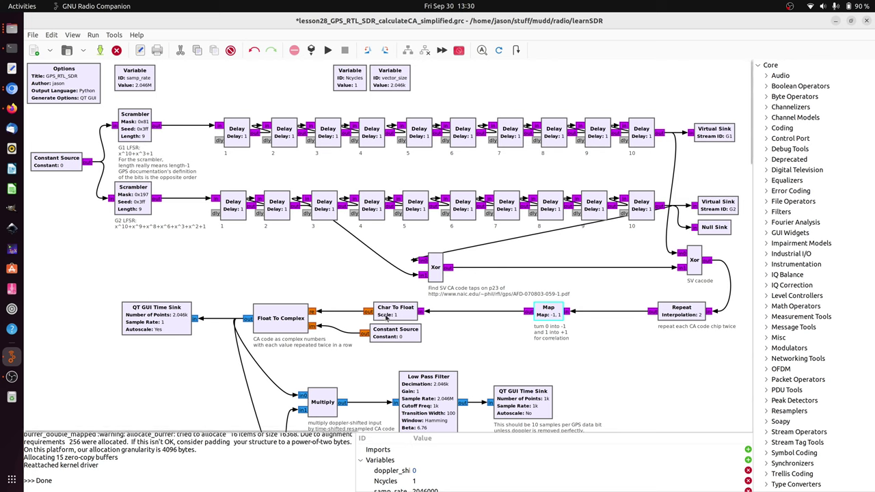
click(271, 319)
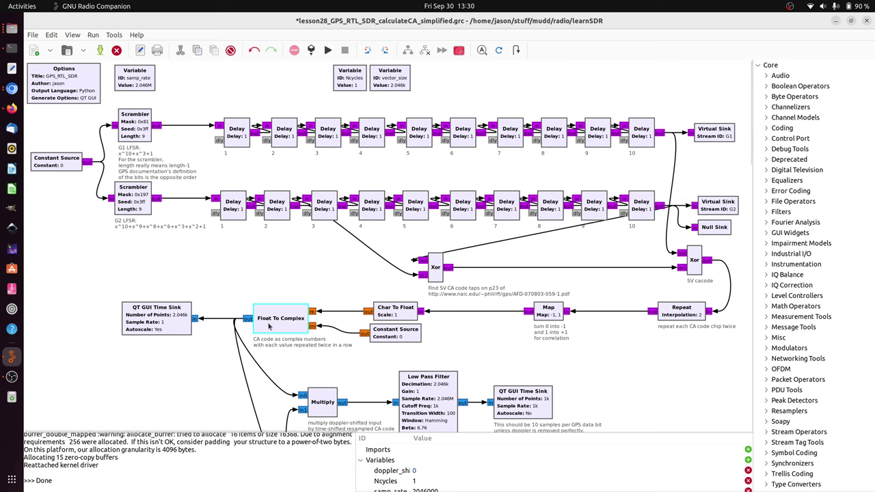
click(185, 326)
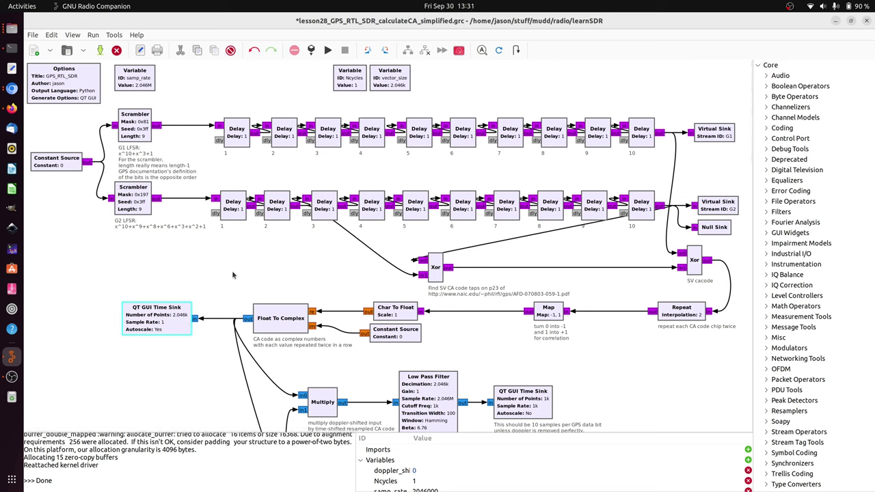
scroll(233, 275, down, 5)
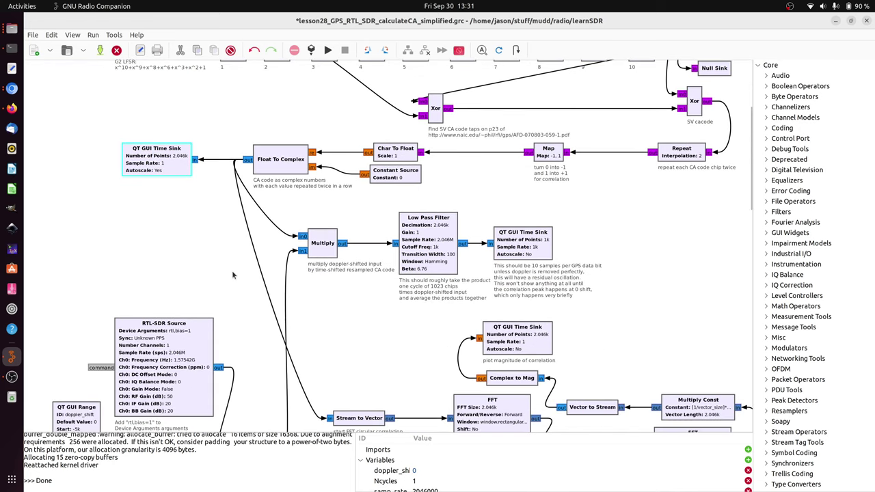
scroll(233, 276, down, 5)
click(190, 229)
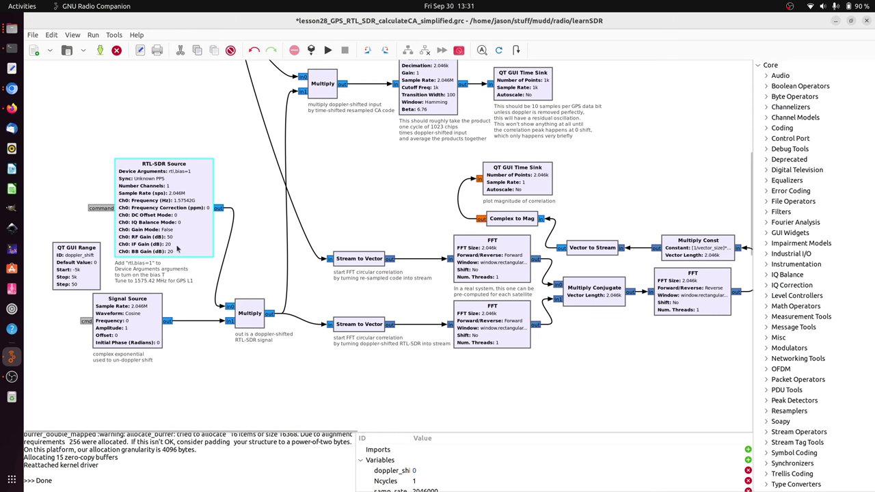
double_click(177, 250)
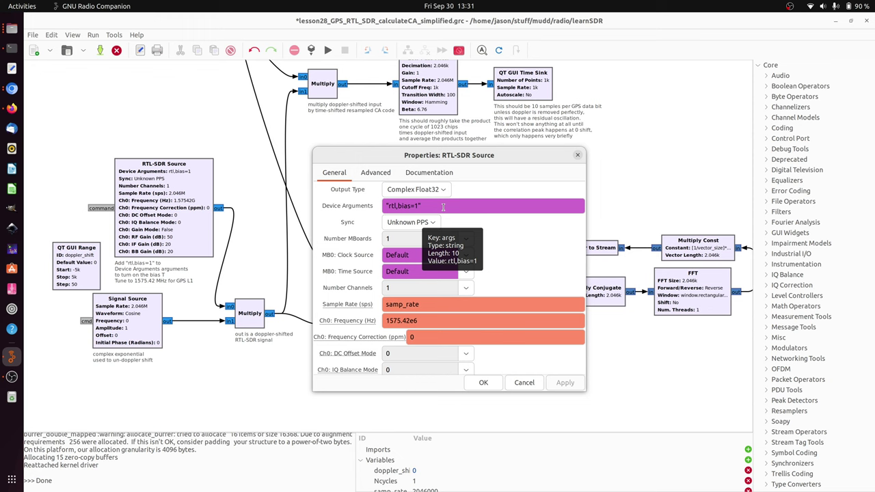
click(484, 383)
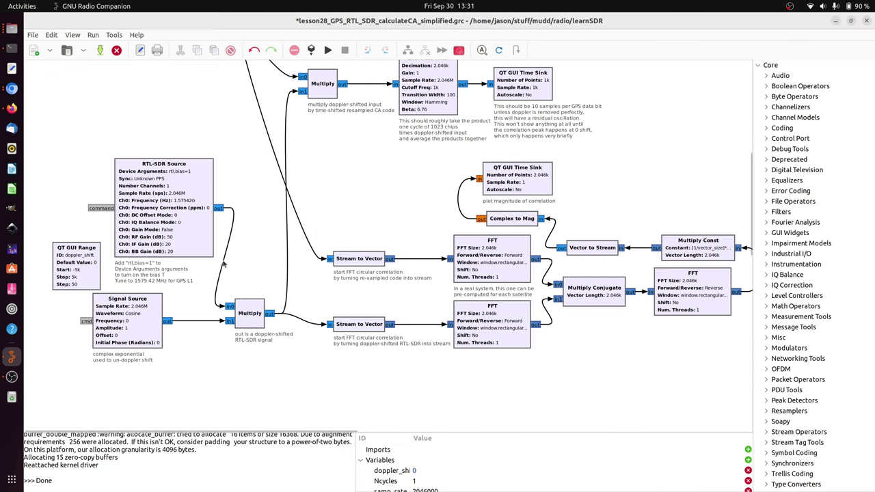
click(194, 236)
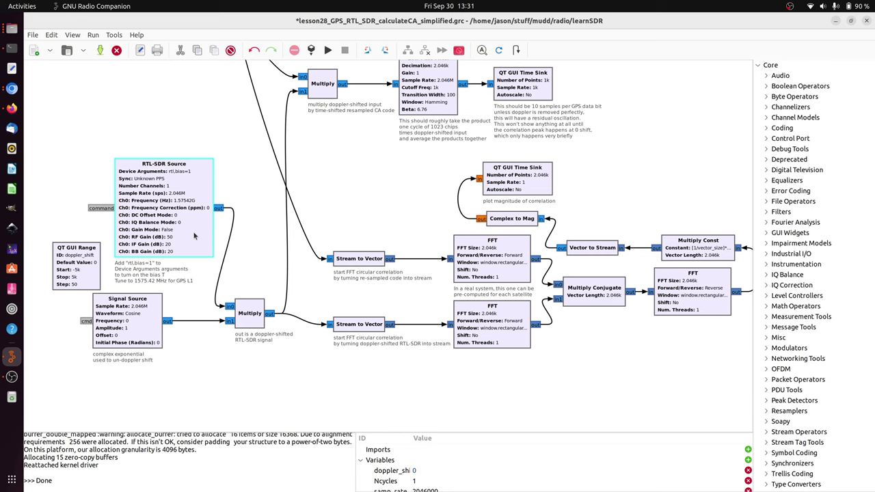
click(245, 316)
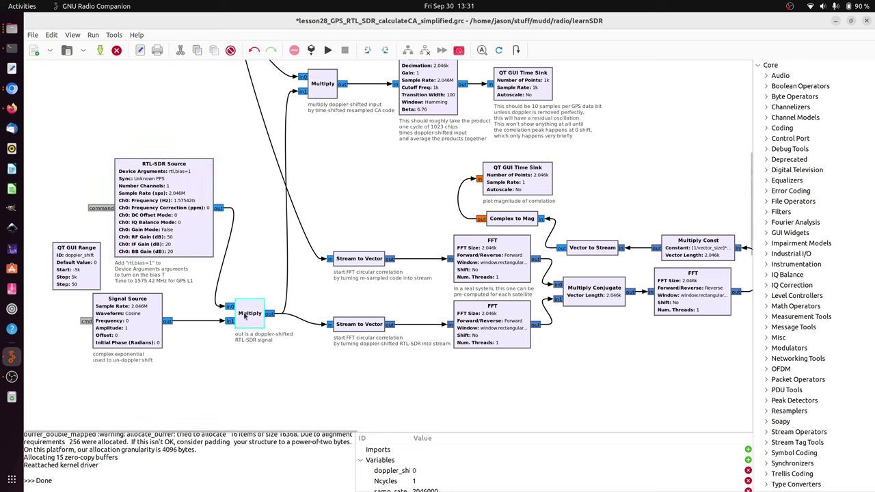
click(143, 331)
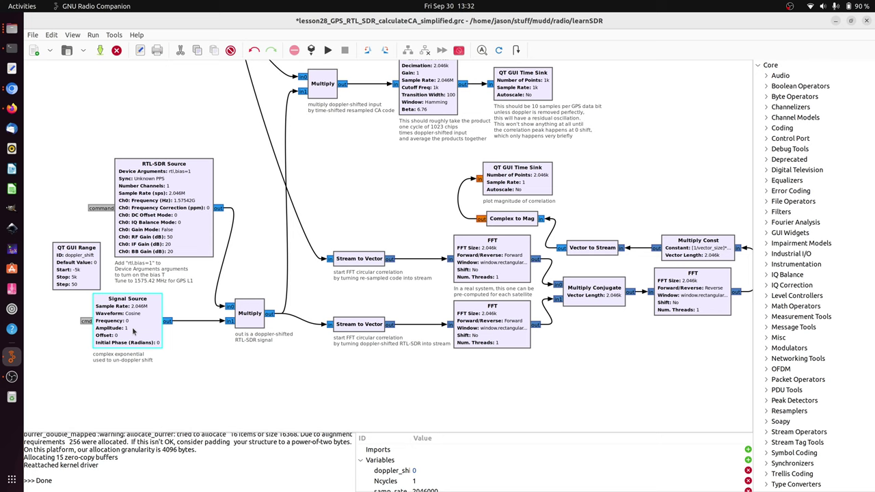
click(80, 276)
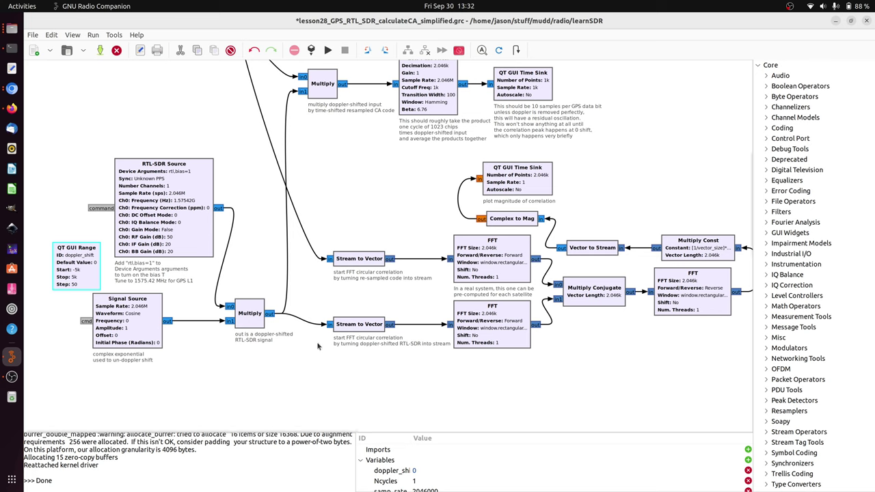
click(351, 374)
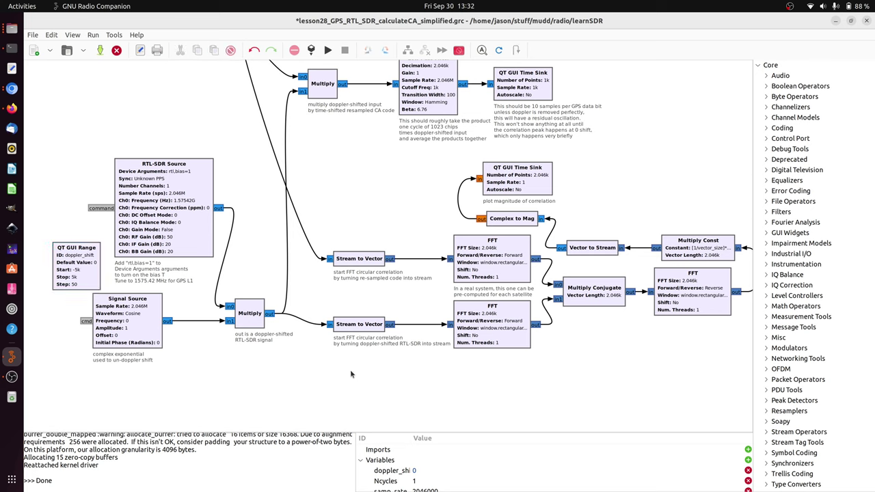
drag(351, 374, 684, 241)
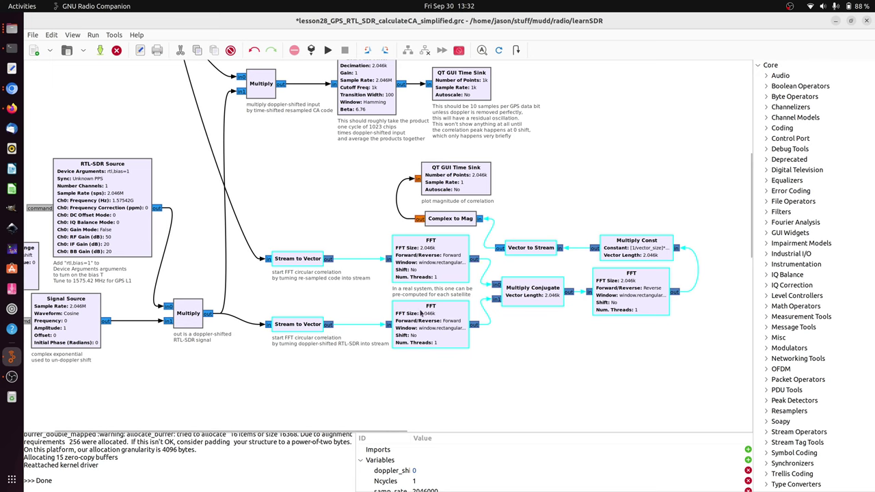
click(513, 335)
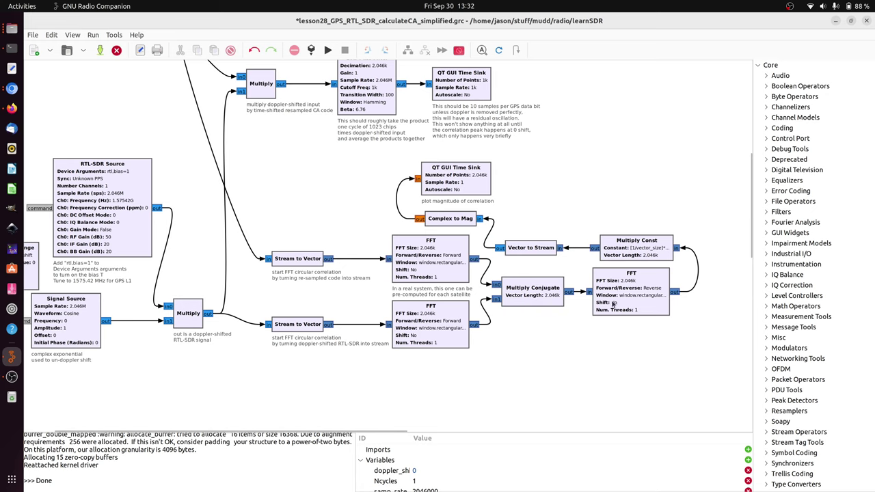
click(627, 306)
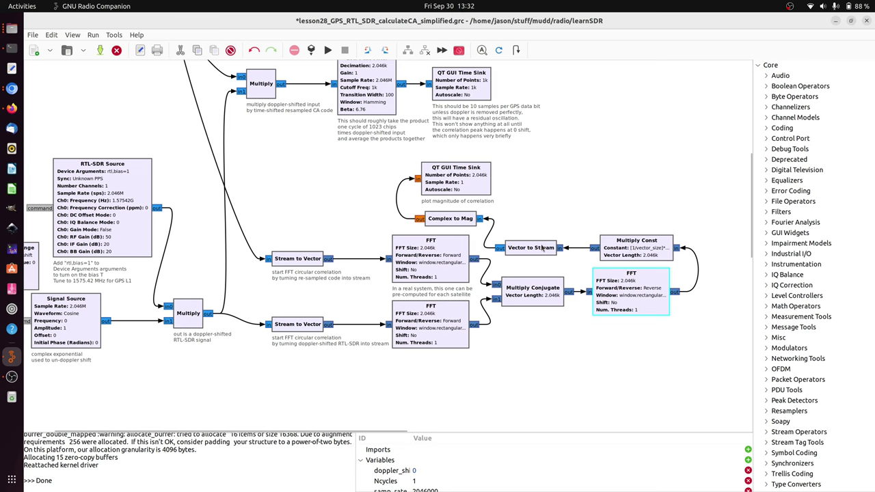
click(549, 188)
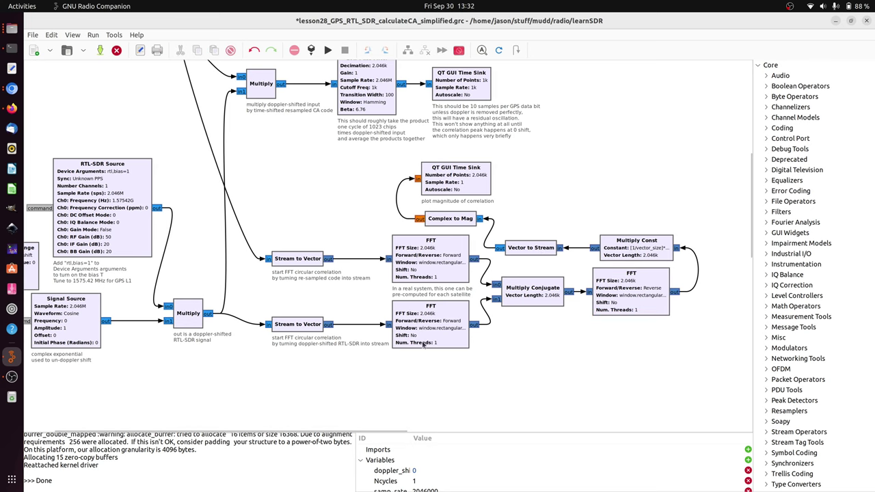
scroll(346, 428, left, 2)
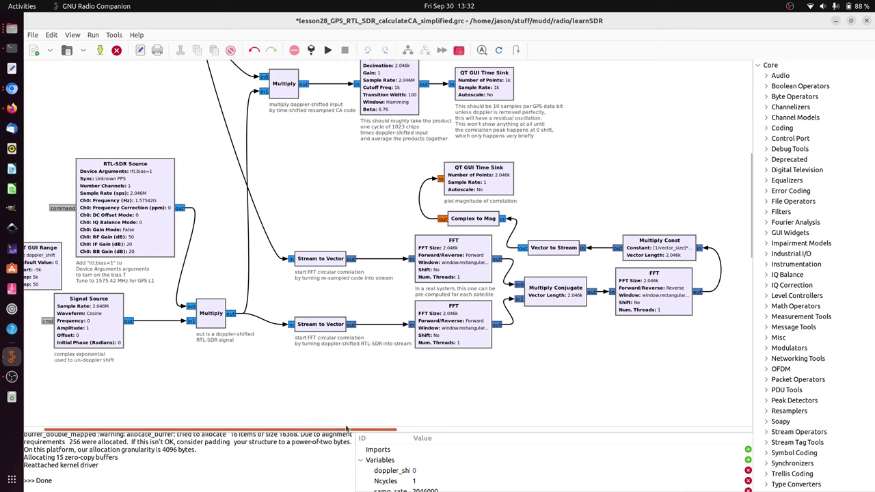
scroll(347, 428, left, 3)
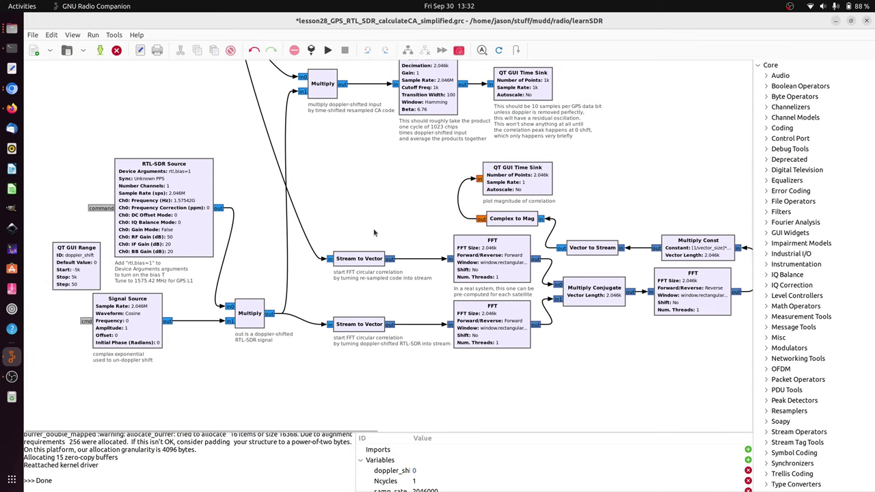
Inspect the RTL-SDR Source, Float To Complex, the CA code connection and the Multiply block.
scroll(374, 233, up, 3)
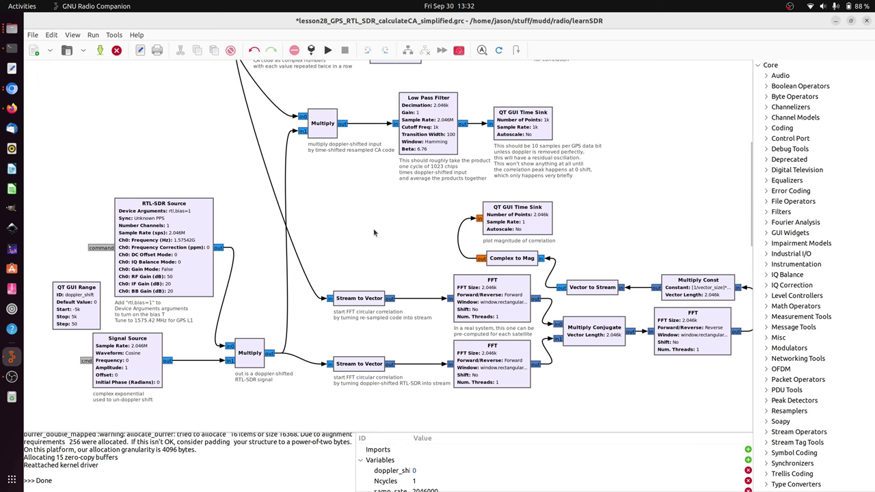
click(185, 259)
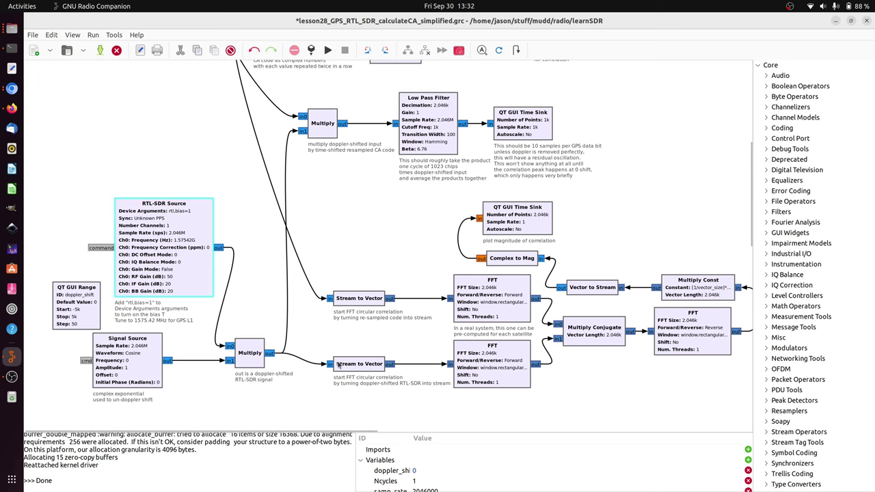
click(372, 220)
scroll(372, 219, up, 9)
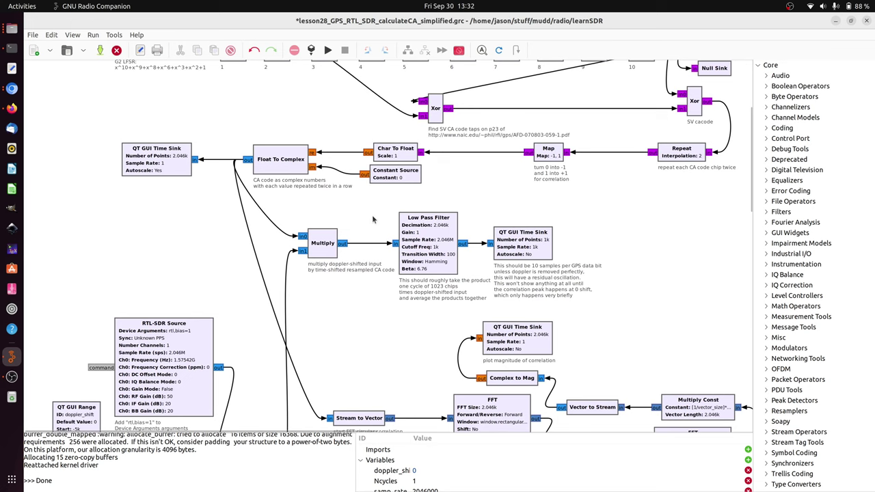
click(275, 167)
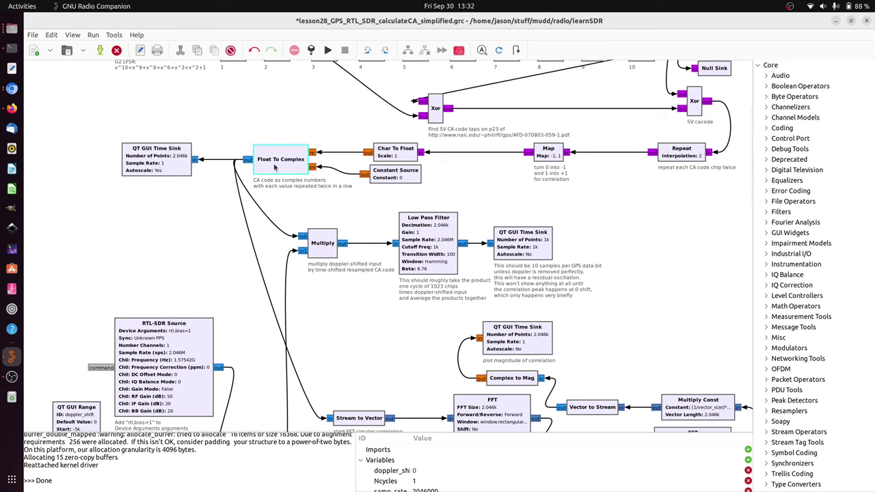
click(286, 273)
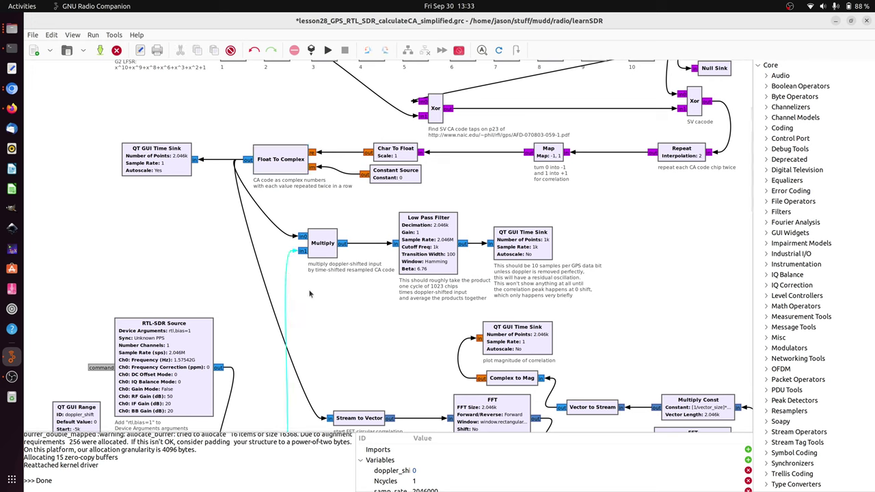
click(319, 244)
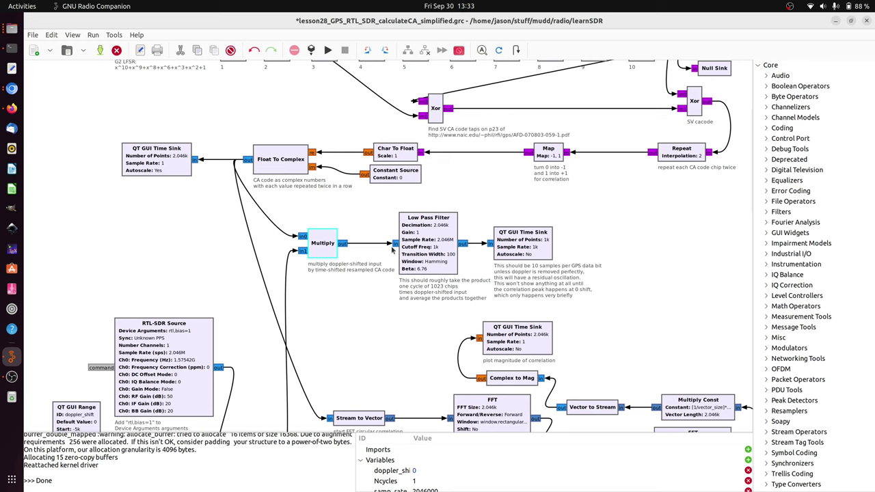
Review the Low Pass Filter and QT GUI Time Sink blocks, then generate and run the flowgraph.
click(420, 251)
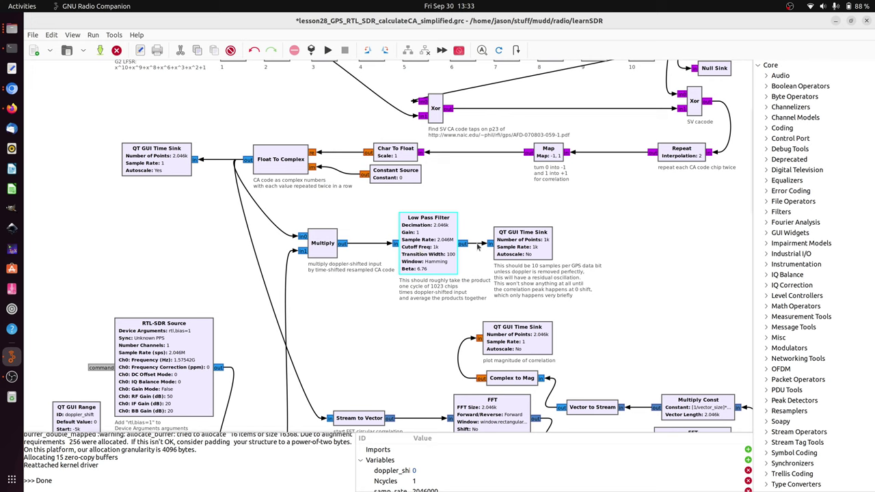
click(508, 251)
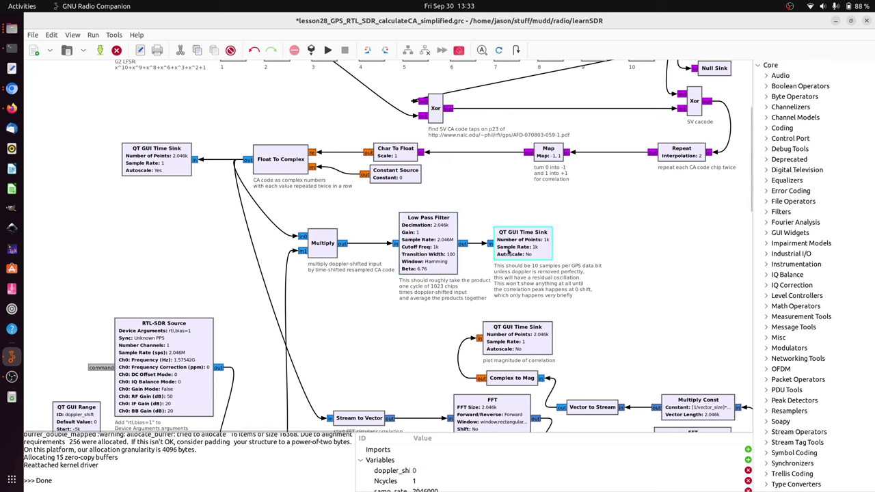
click(431, 262)
click(522, 253)
click(591, 242)
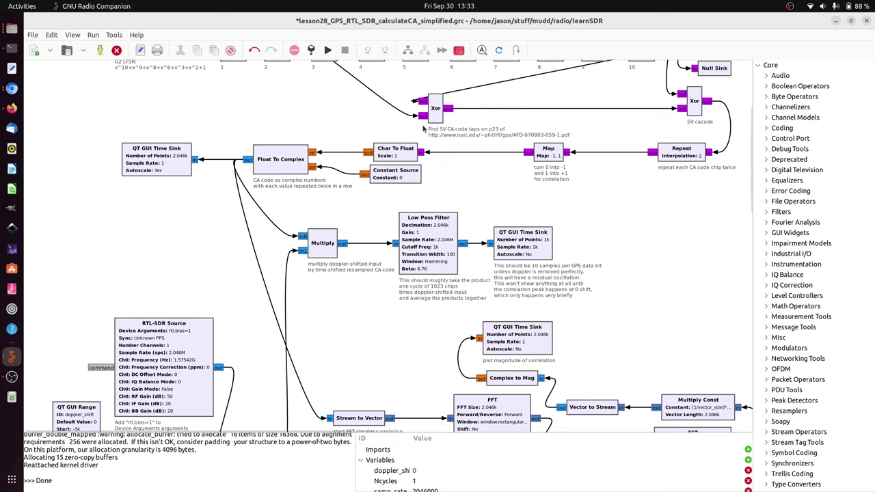
click(328, 51)
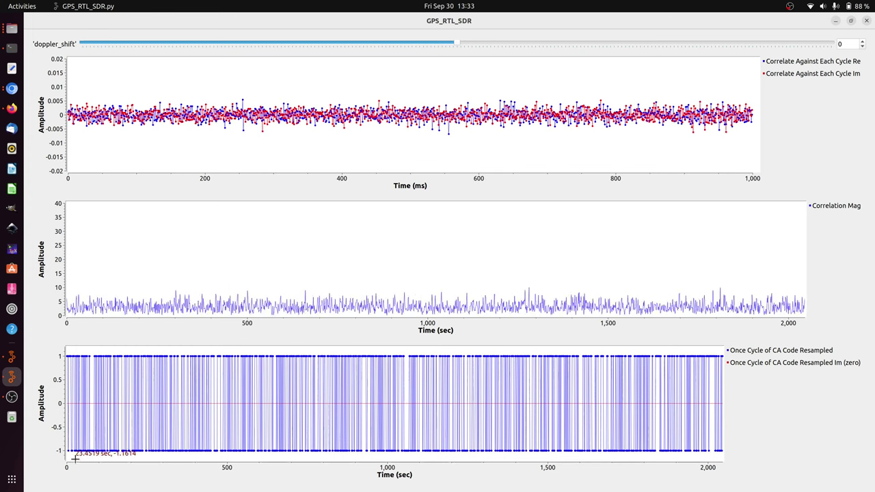
drag(83, 459, 56, 352)
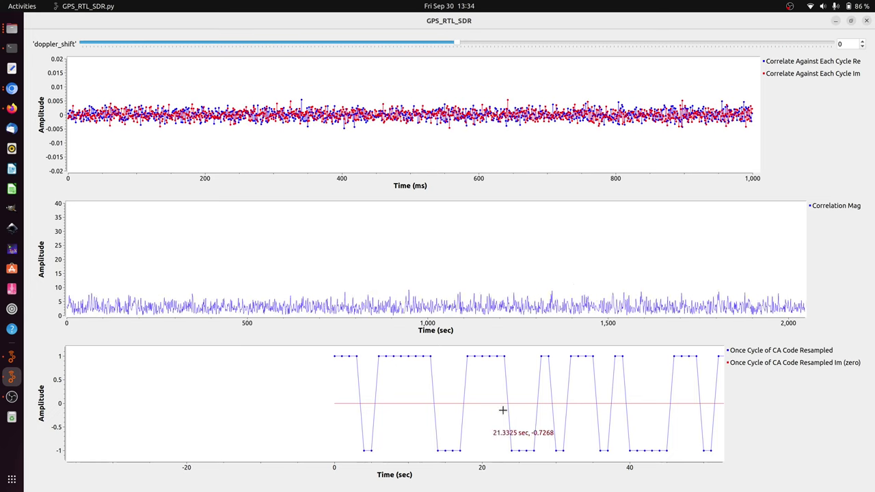
right_click(627, 388)
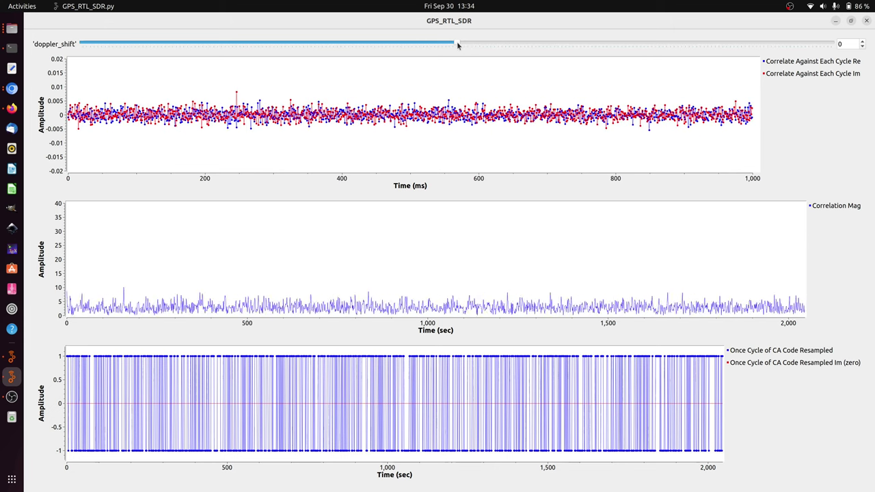
Raise doppler_shift from 0 past 2100, then fine-tune it to 1900 where the correlation spike appears.
drag(456, 40, 611, 45)
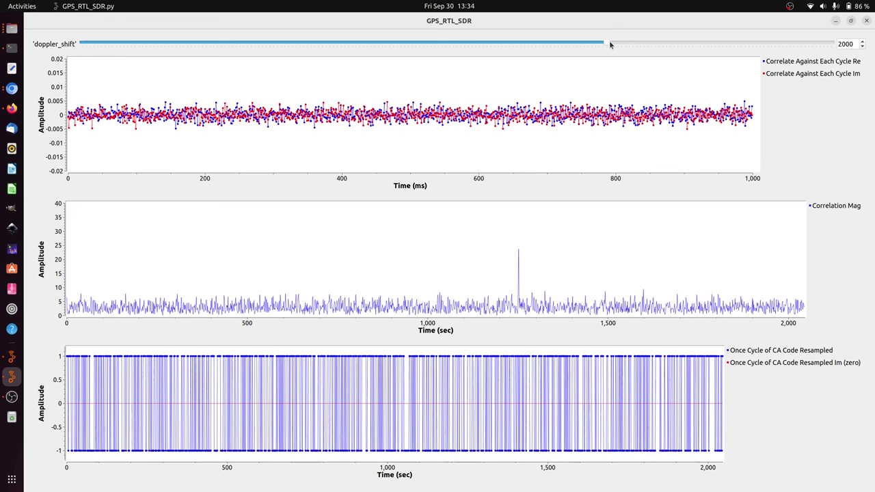
click(609, 44)
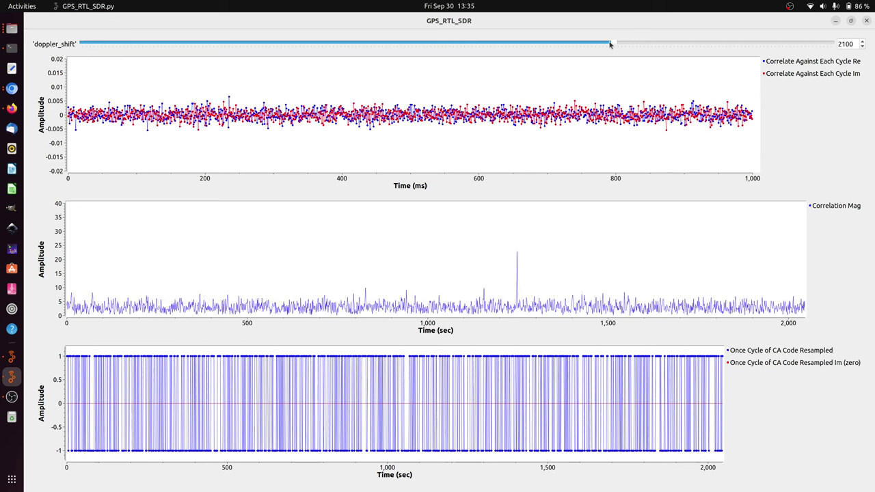
scroll(610, 44, down, 1)
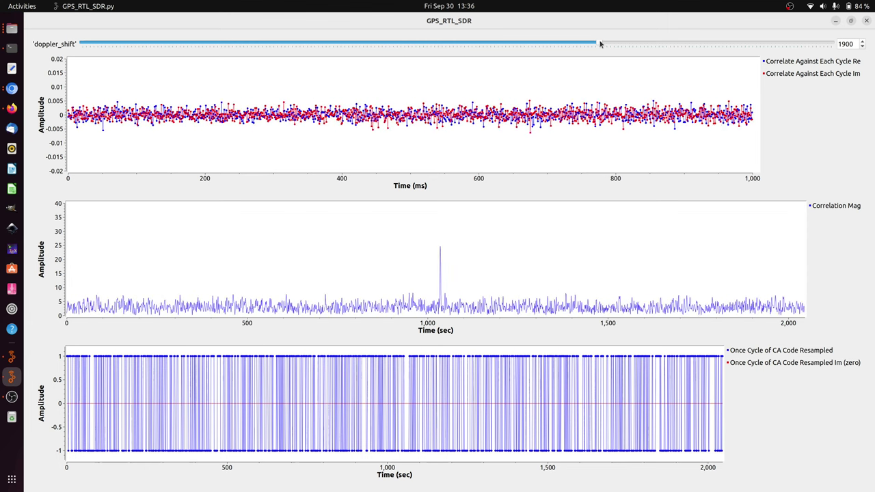
Scroll doppler_shift to 2400, where the correlation peak weakens to about 15.
scroll(600, 44, down, 1)
scroll(600, 44, down, 1)
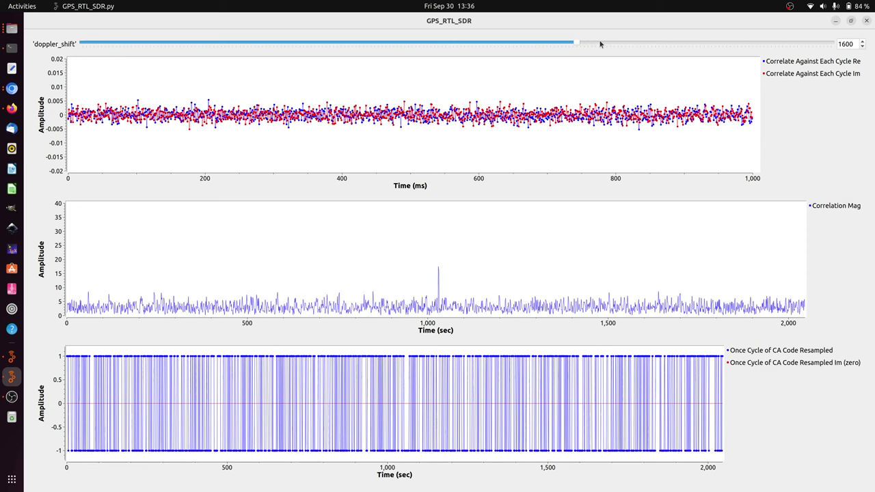
scroll(601, 43, up, 1)
scroll(601, 44, down, 1)
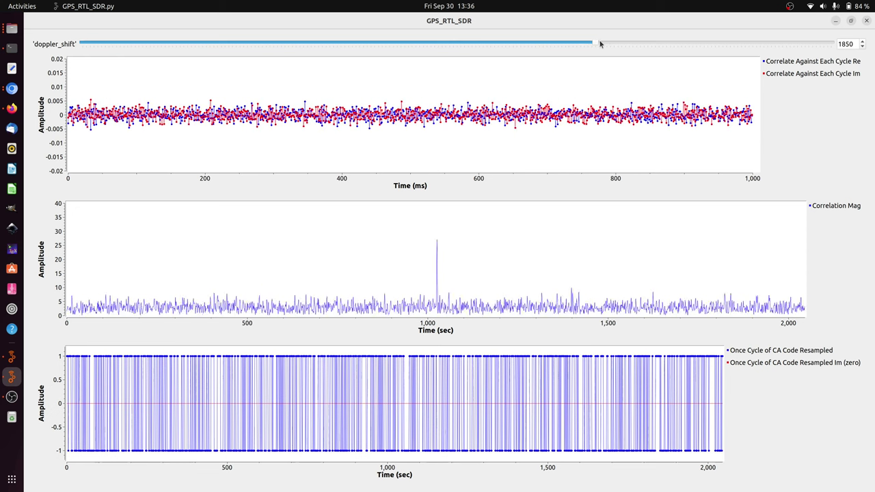
mouse_move(439, 225)
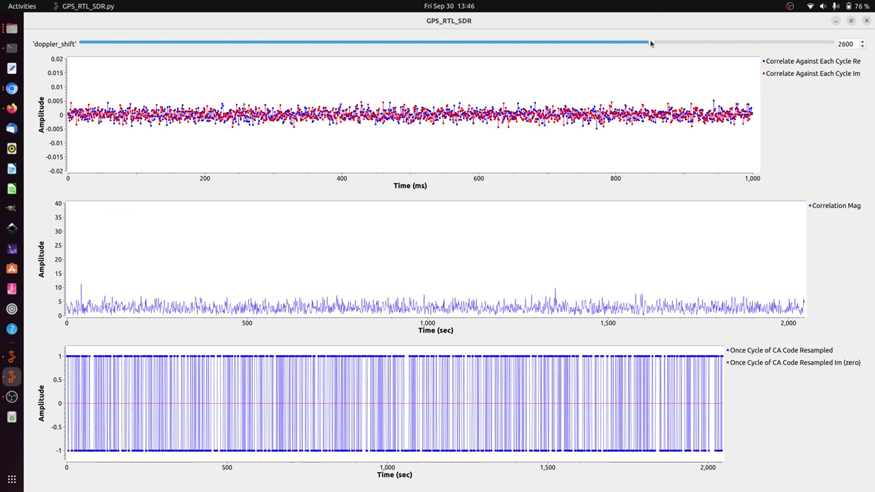
scroll(651, 44, down, 1)
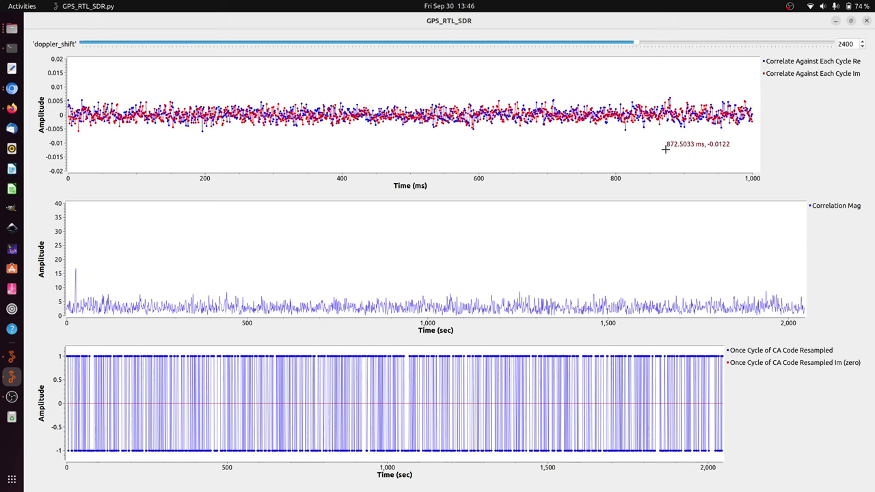
Bring up the top correlation plot's context menu to prepare pausing it.
right_click(665, 149)
click(636, 136)
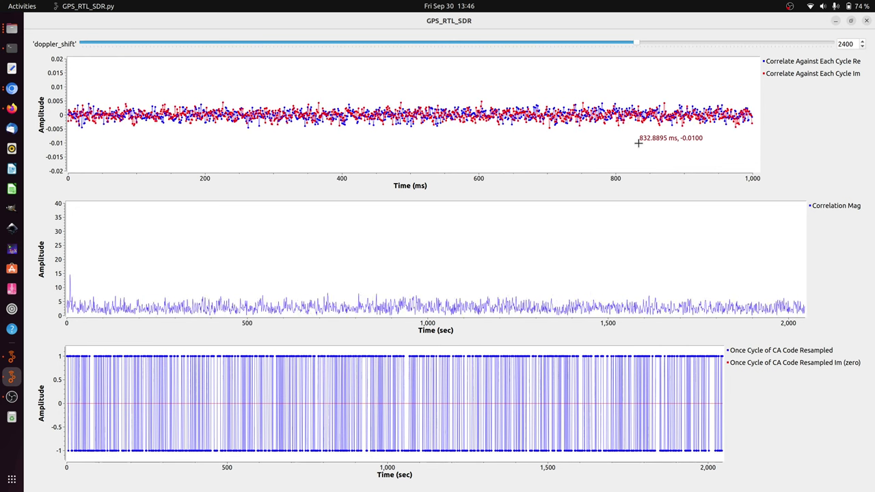
right_click(638, 143)
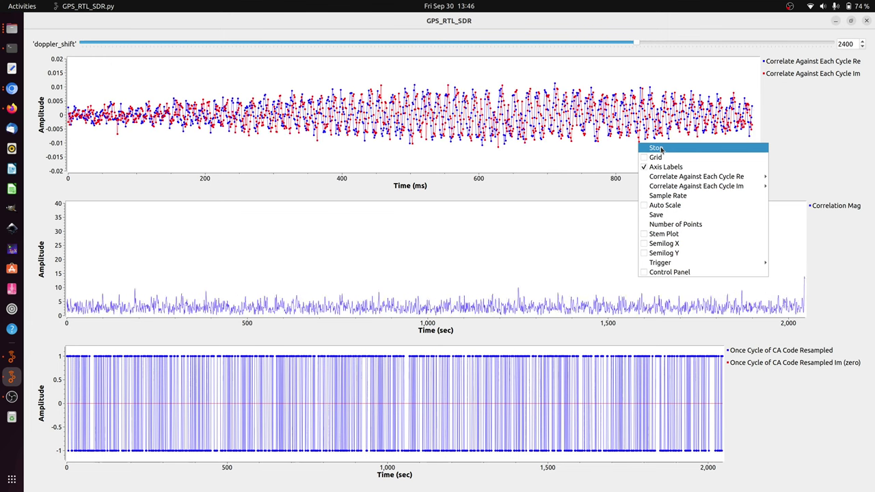
Stop the top correlation plot to freeze its trace at doppler_shift 2400.
click(660, 148)
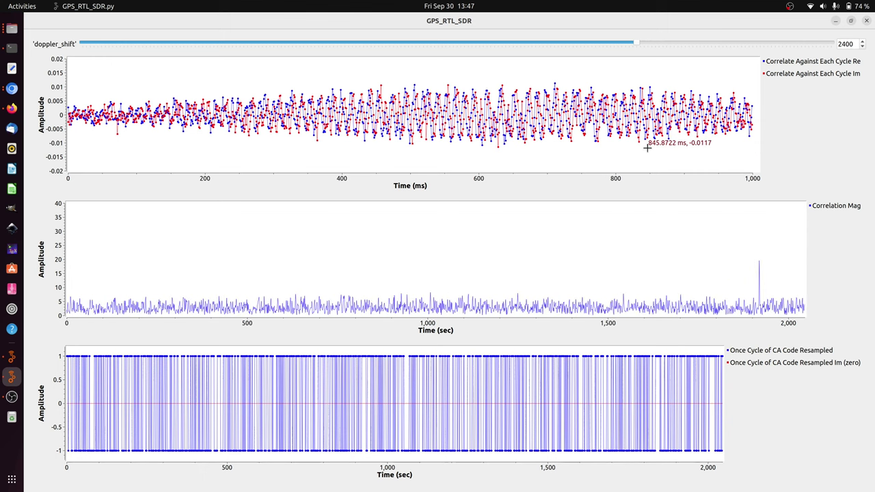
Resume the top plot, then close the plot window and rerun the flowgraph.
right_click(648, 148)
click(653, 154)
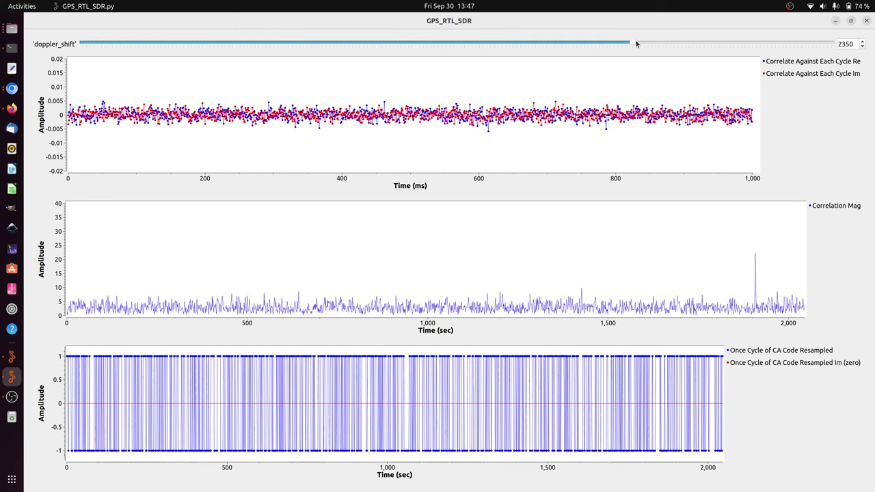
click(867, 21)
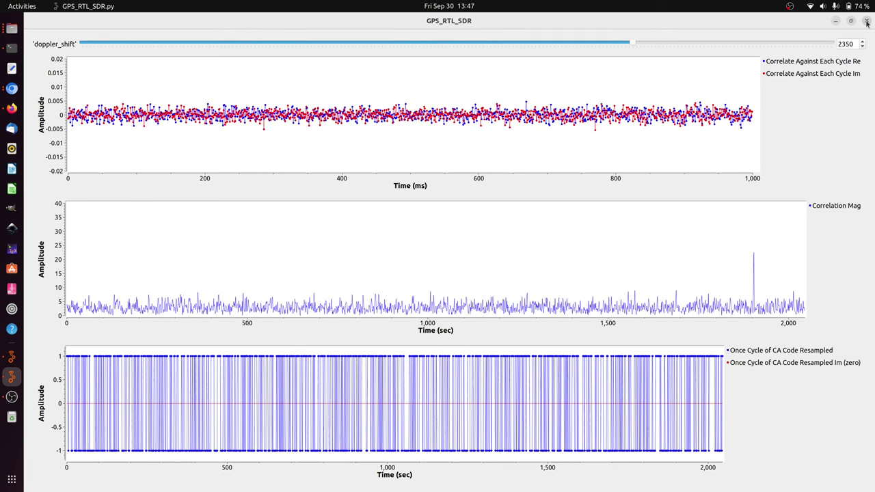
click(327, 52)
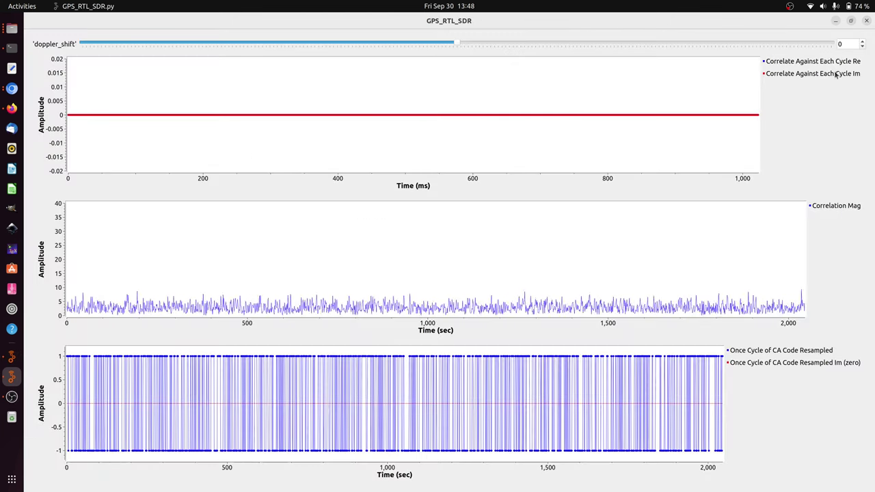
Set doppler_shift to 2250, then step it between 2150 and 2350, settling at 2300.
double_click(850, 44)
text(2250)
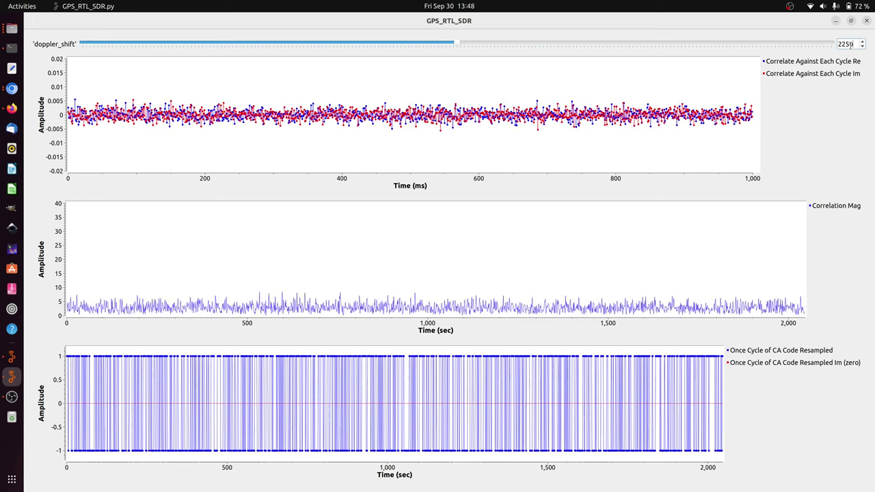
key(Return)
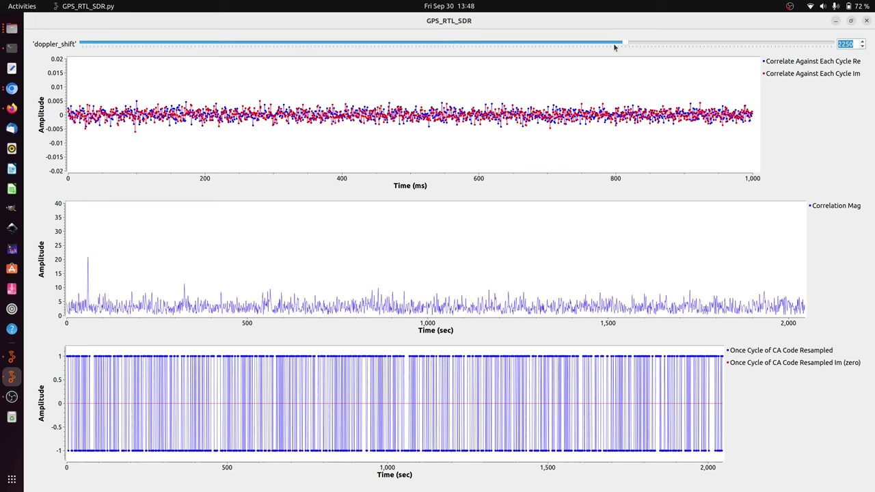
click(624, 44)
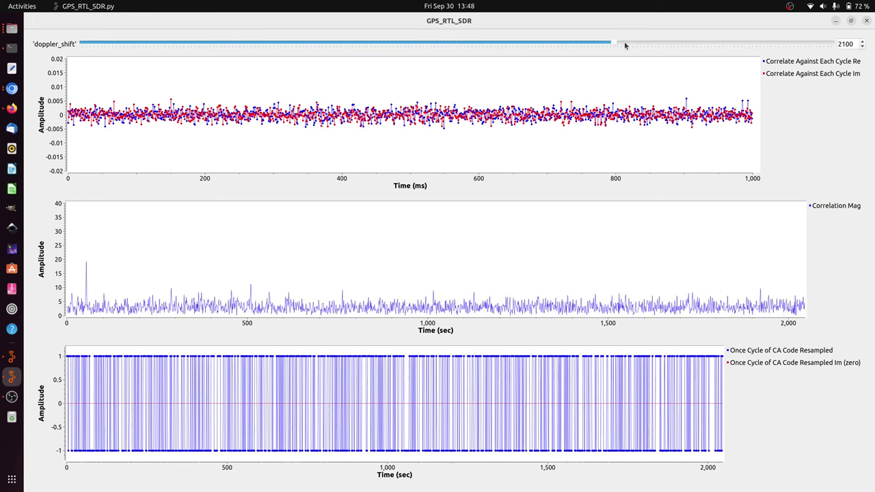
click(625, 44)
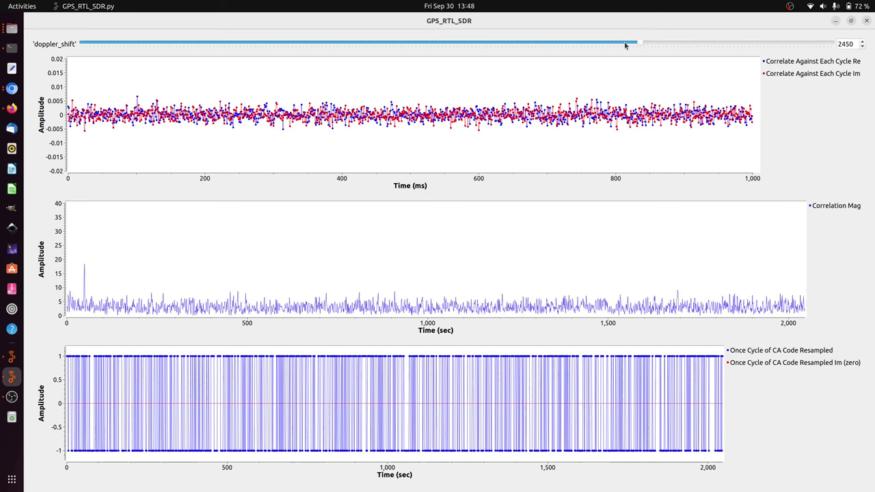
click(625, 43)
click(625, 44)
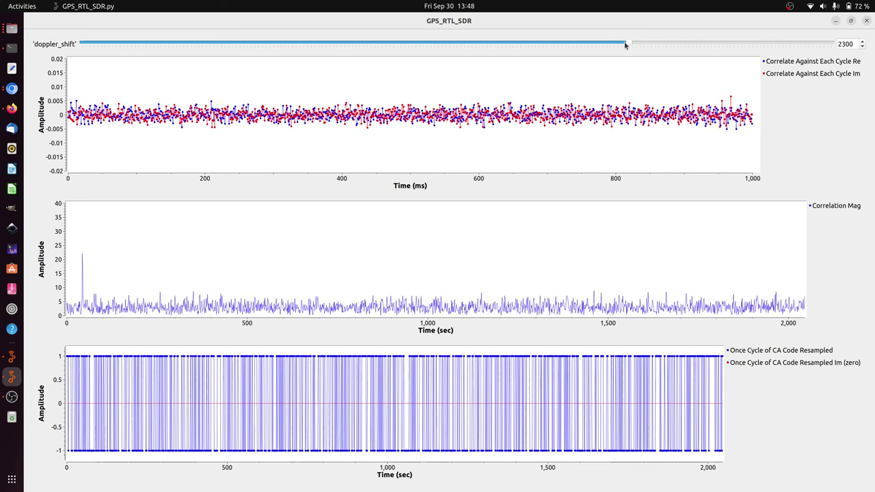
click(625, 44)
click(625, 44)
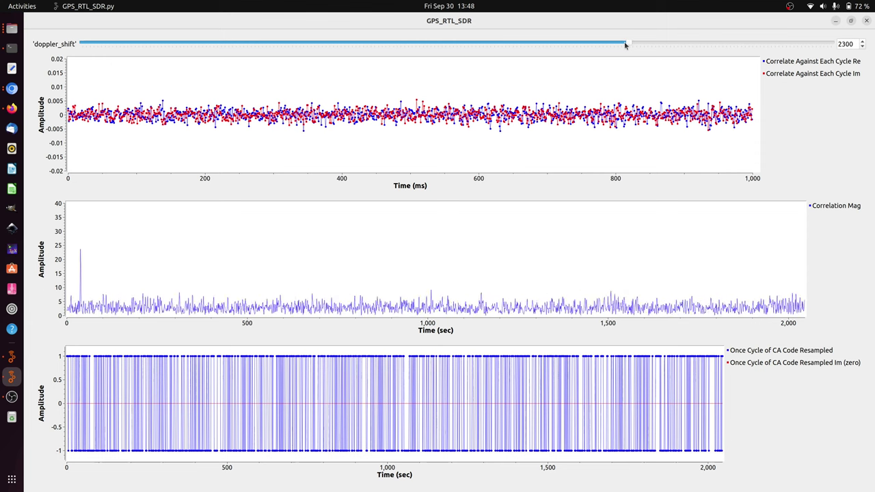
right_click(635, 156)
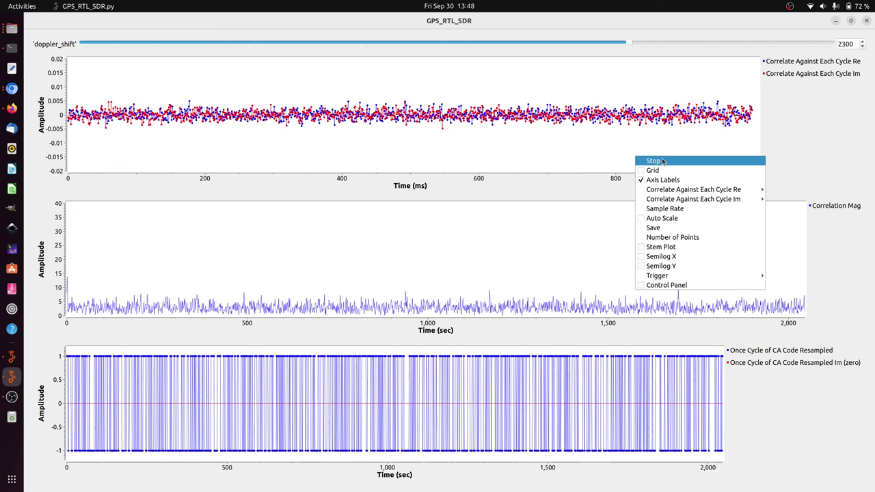
Stop the top plot to freeze the capture at doppler_shift 2300.
click(662, 161)
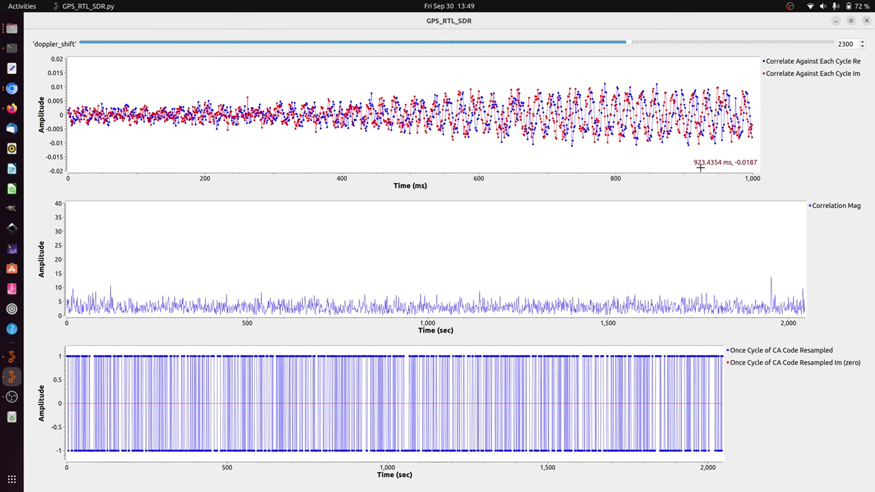
Close the running plot, set the Ncycles variable value to 4, and rerun the flowgraph.
key(alt+F4)
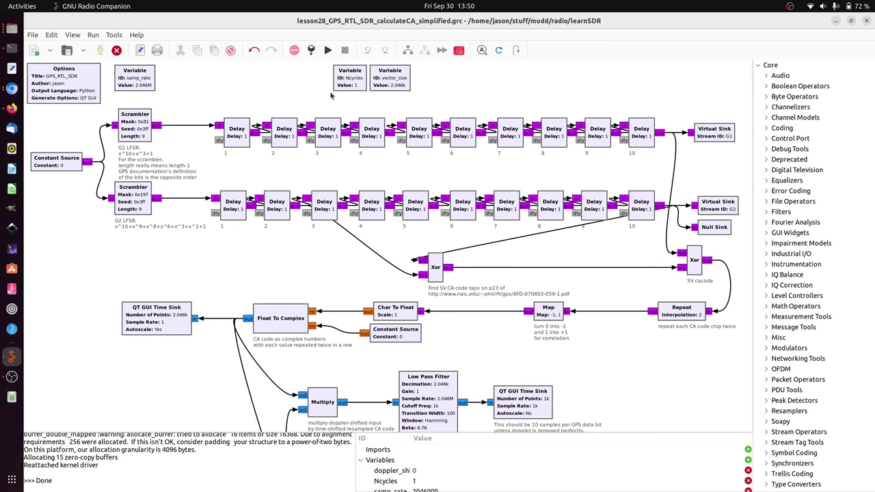
double_click(352, 84)
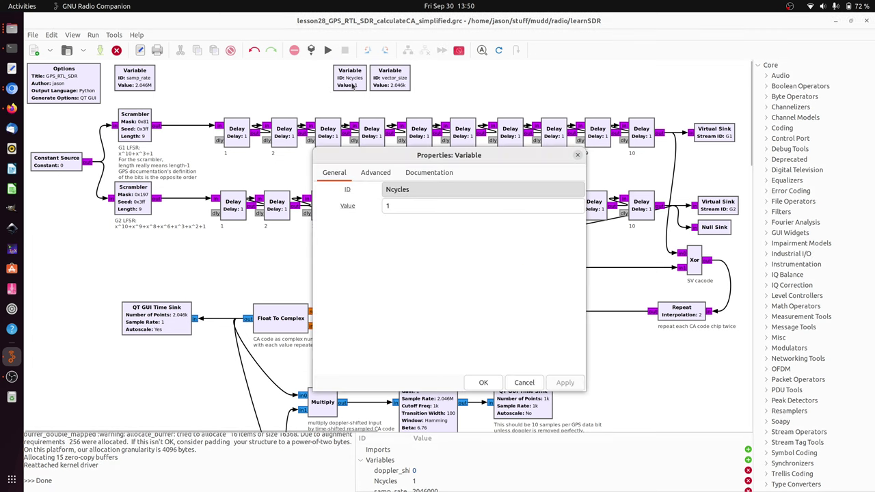
click(426, 203)
text(4)
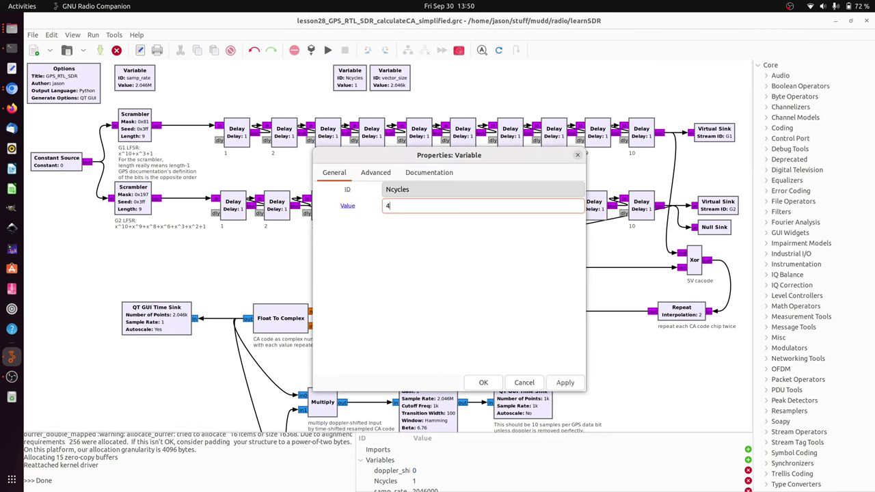
click(483, 383)
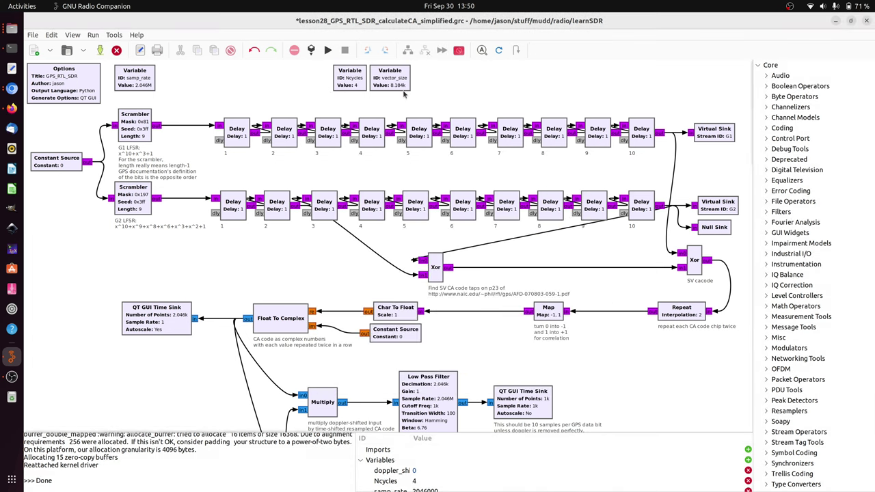
click(328, 52)
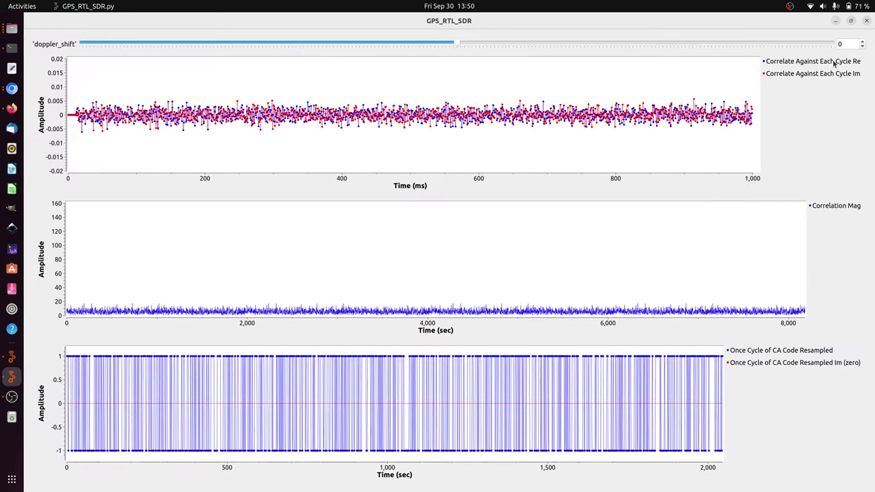
Enter doppler_shift 2250, then sweep it between 2150 and 2500, settling at 2350 with four peaks.
double_click(851, 44)
text(2250)
key(Return)
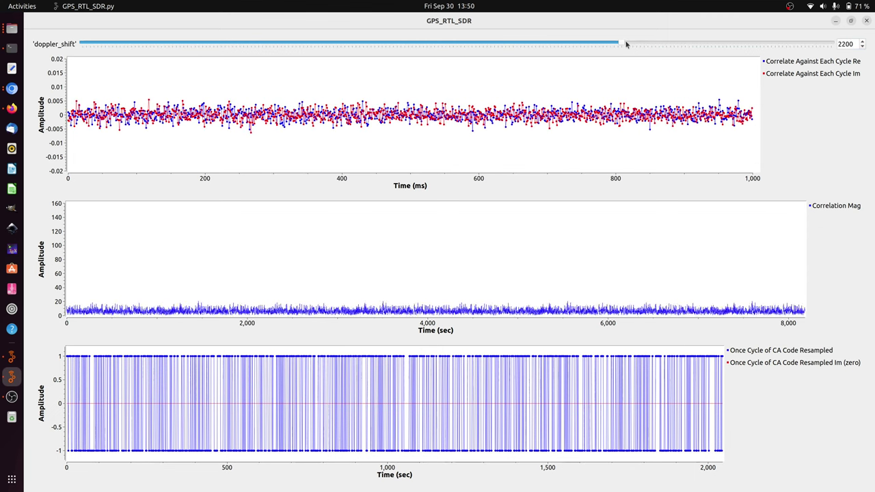
scroll(626, 44, down, 1)
scroll(626, 45, up, 4)
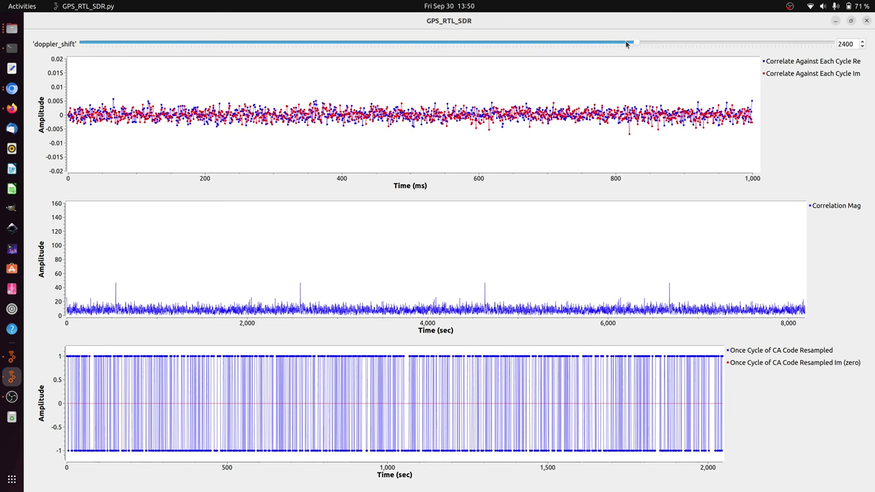
scroll(626, 45, down, 2)
scroll(627, 45, up, 3)
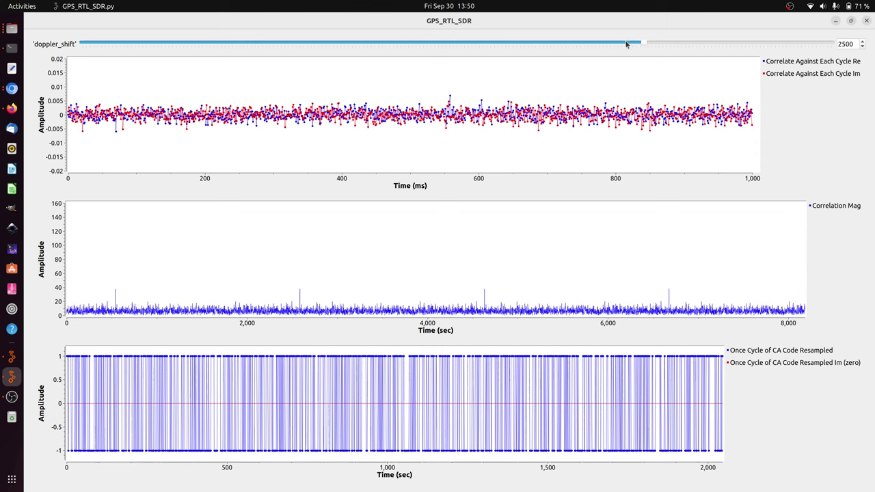
scroll(626, 44, down, 2)
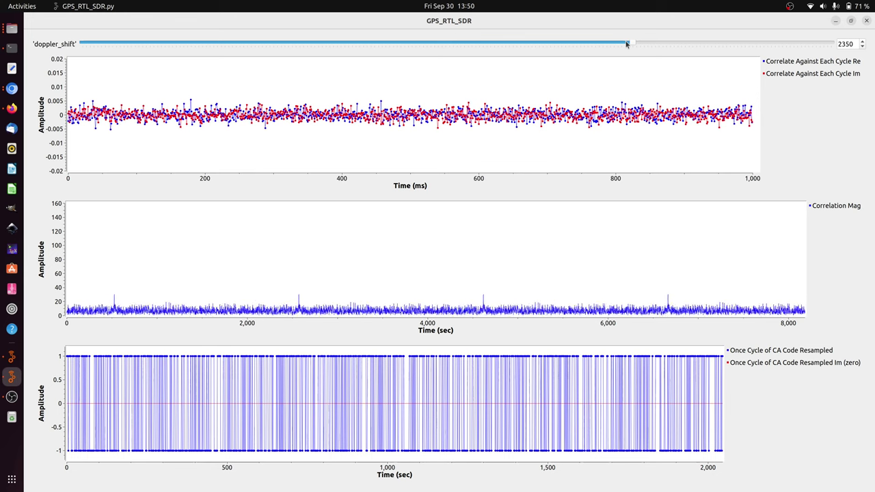
scroll(626, 45, up, 1)
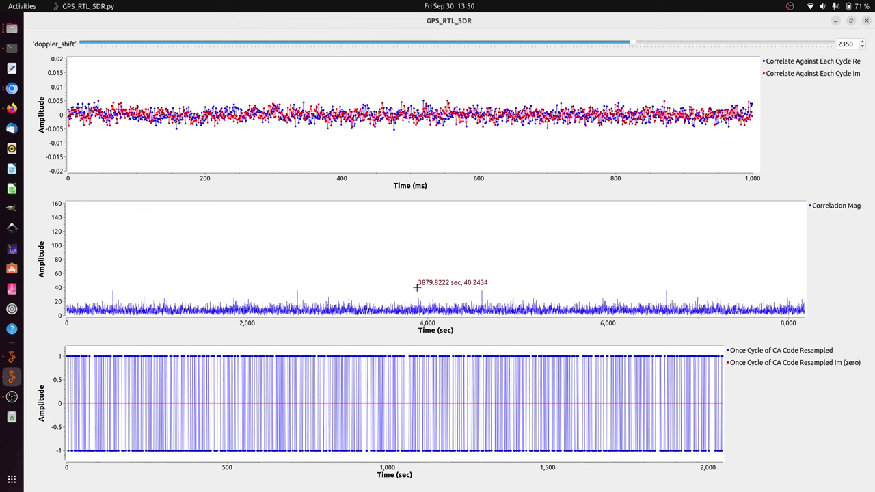
double_click(845, 43)
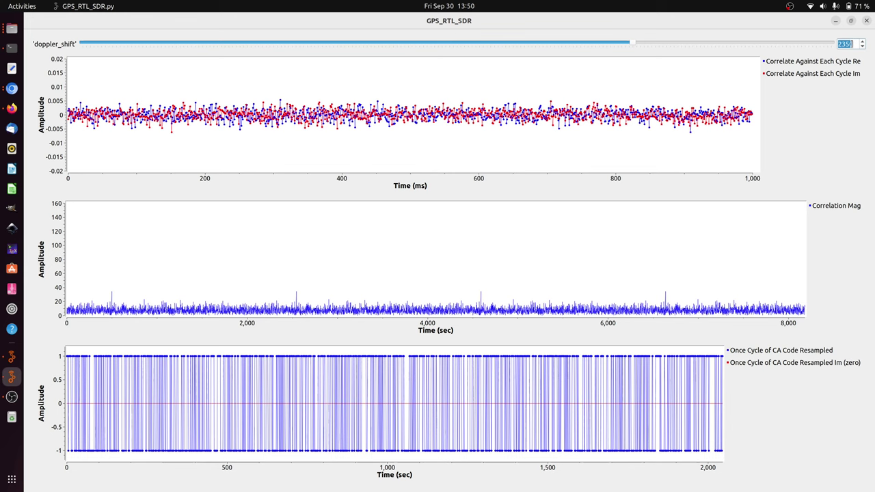
Restart the flowgraph with doppler_shift set to 2450, then stop the top correlation plot.
click(866, 22)
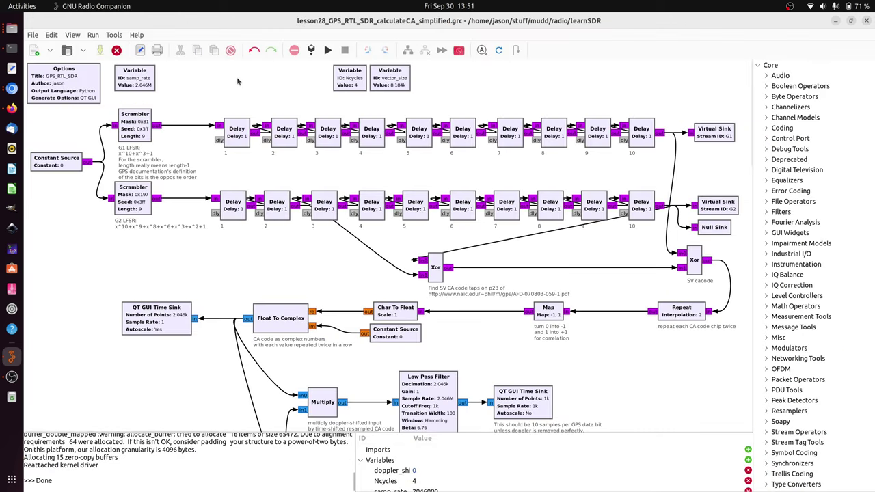
click(327, 50)
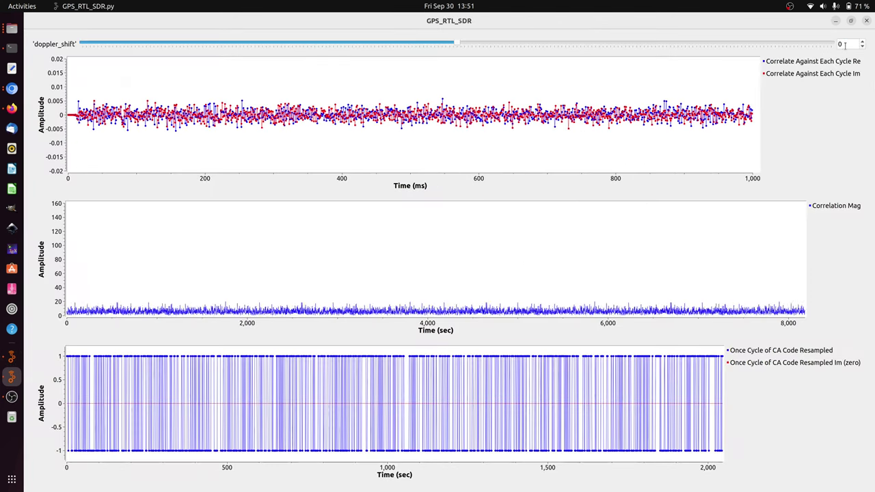
double_click(845, 45)
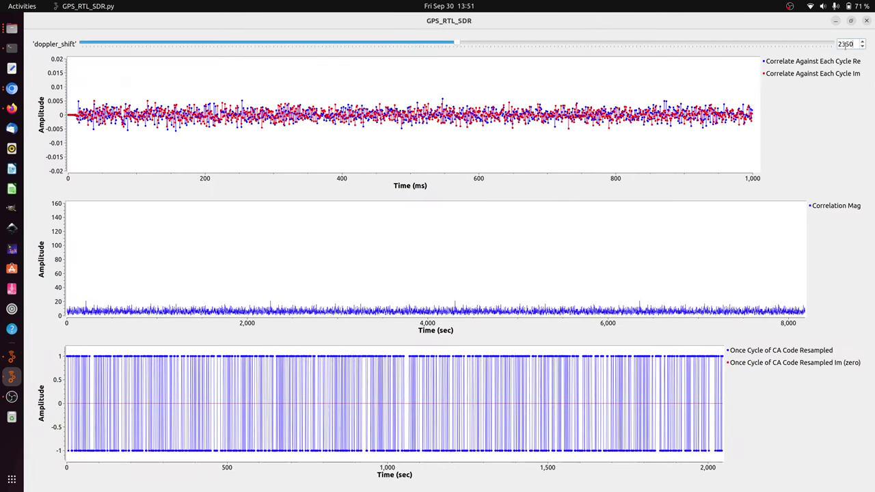
text(2450)
key(Return)
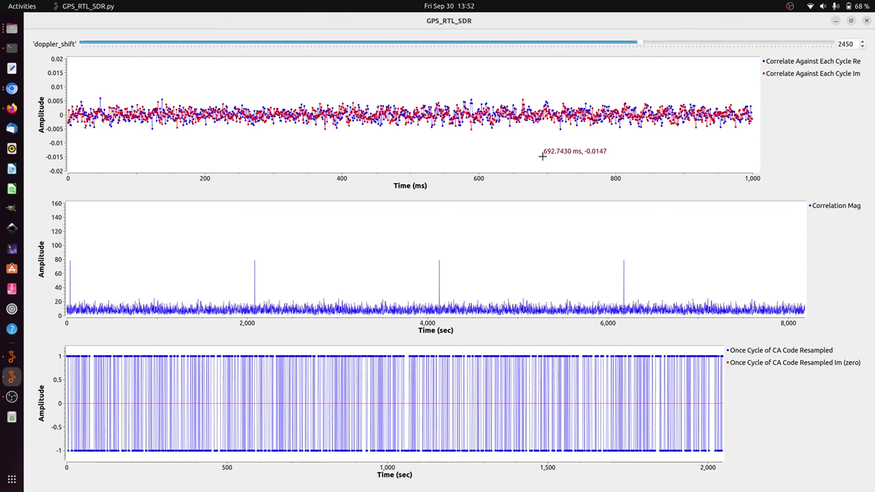
right_click(542, 156)
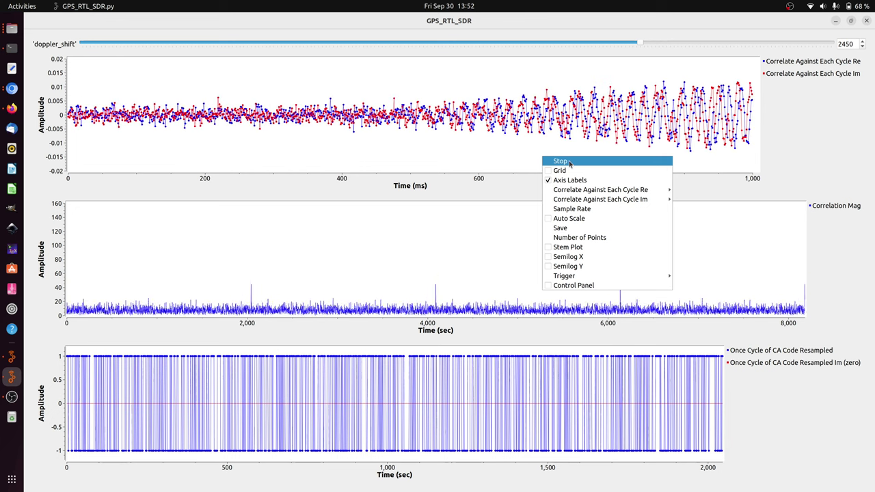
click(569, 162)
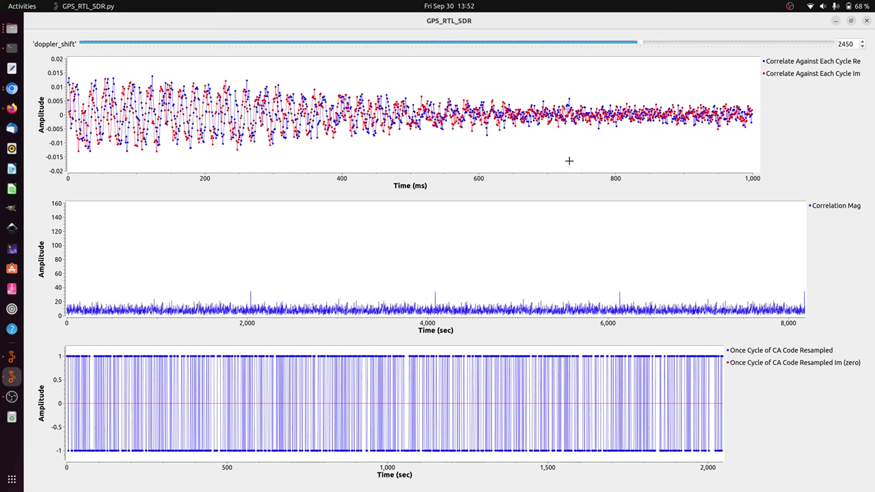